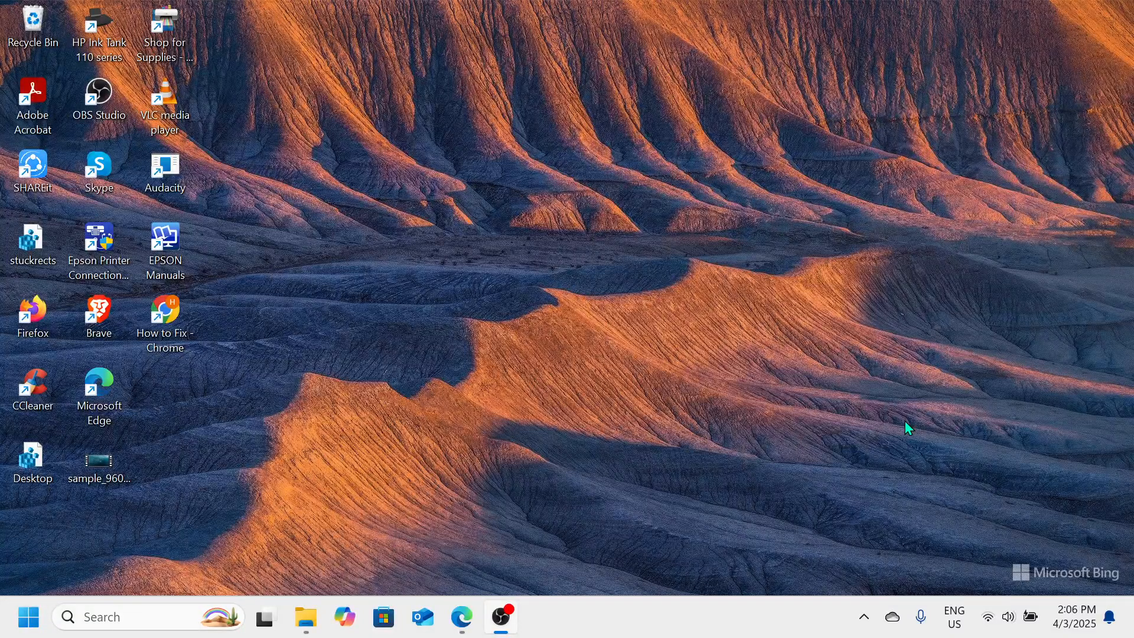
Open the Run dialog and move it to the middle of the screen
{"action": "left_click", "coordinate": [912, 8]}
{"action": "key", "text": "super+r"}
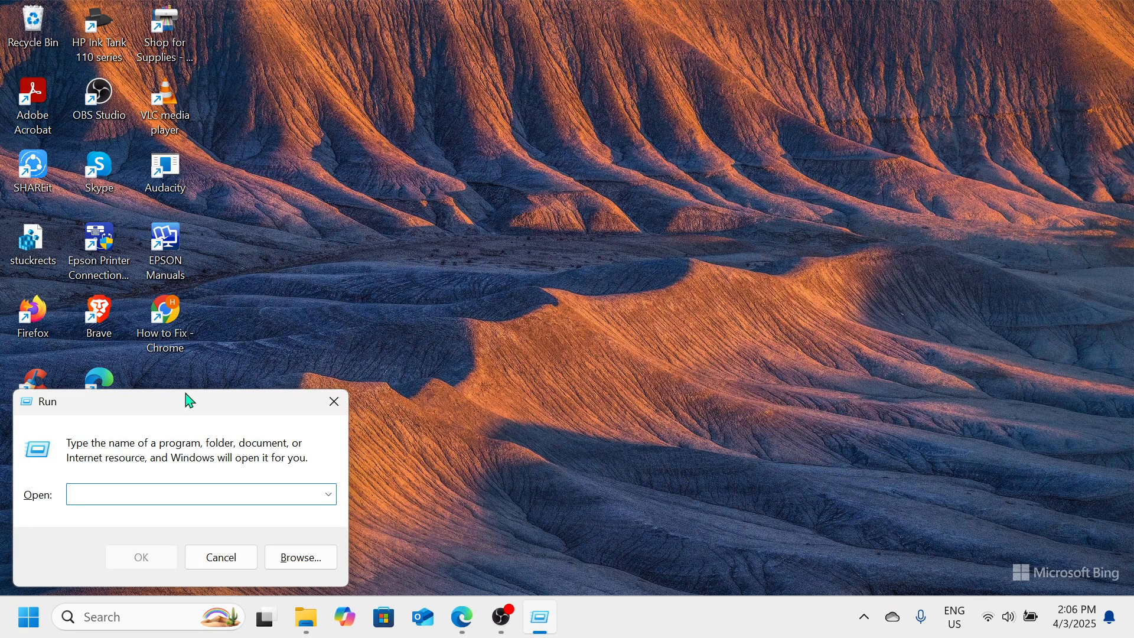
{"action": "left_click_drag", "start_coordinate": [183, 399], "coordinate": [543, 160]}
{"action": "right_click", "coordinate": [24, 555]}
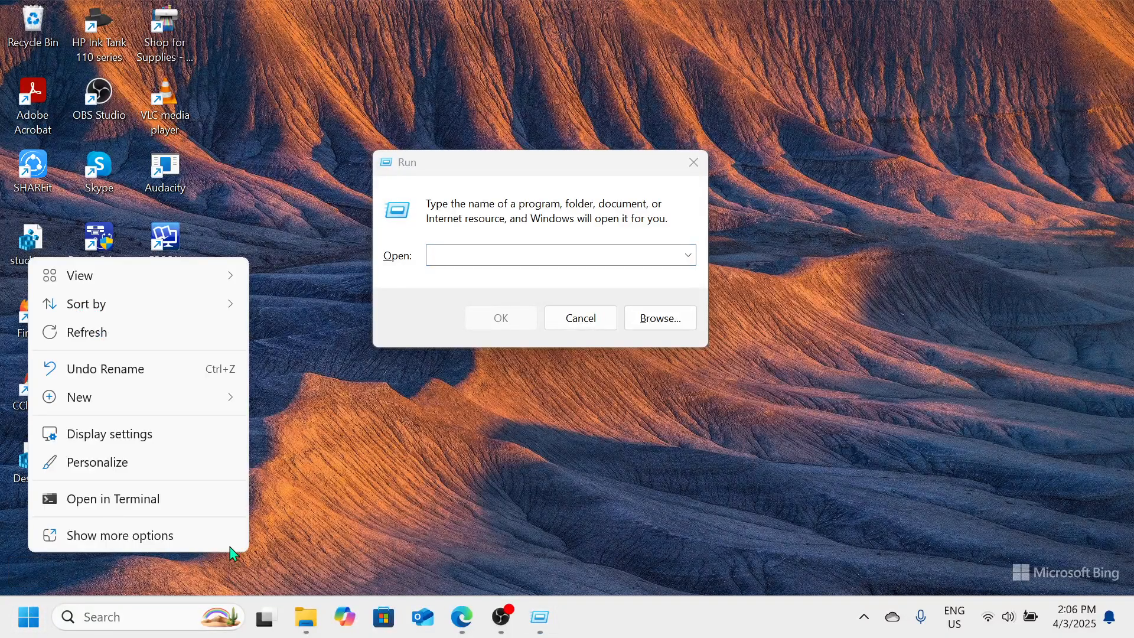
{"action": "left_click", "coordinate": [366, 520]}
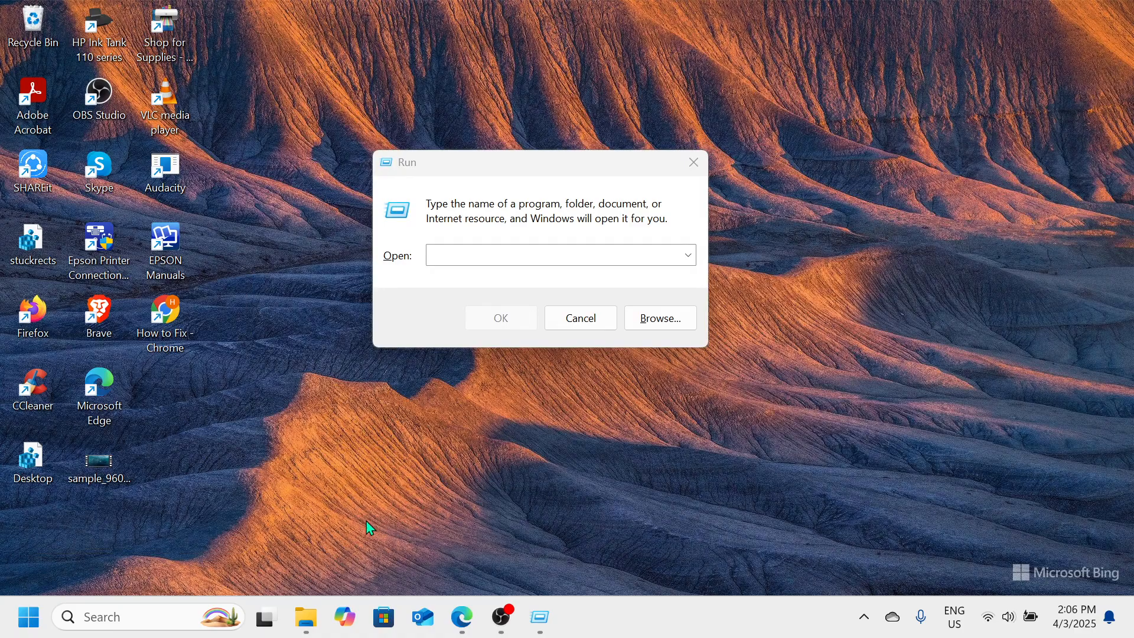
{"action": "right_click", "coordinate": [38, 620]}
Launch the Registry Editor by running regedit
{"action": "left_click", "coordinate": [481, 255]}
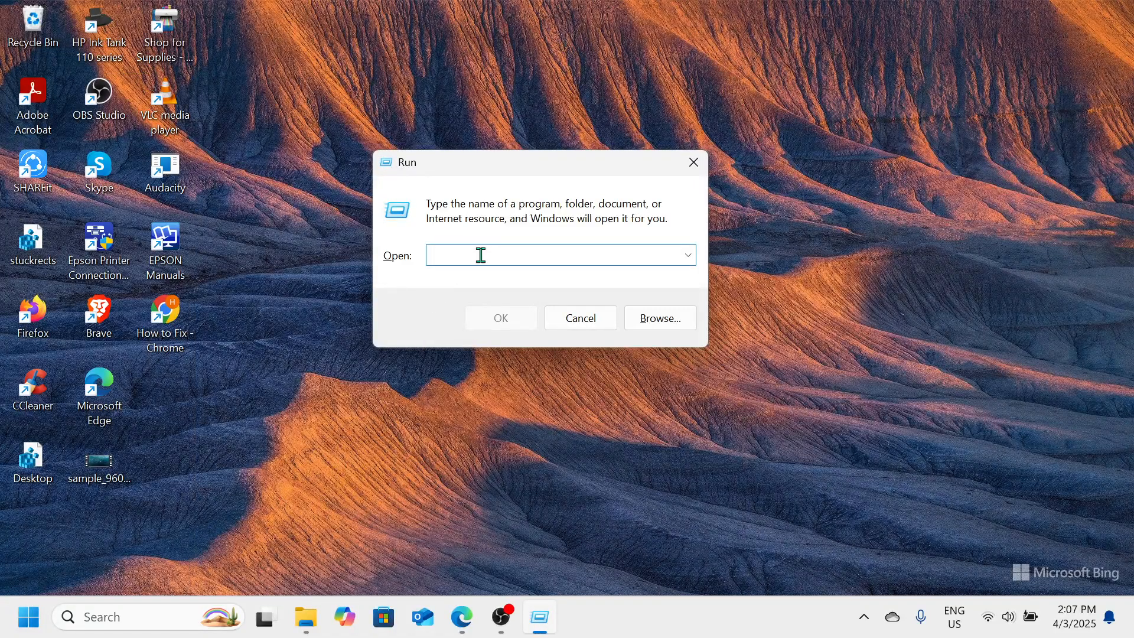
{"action": "type", "text": "reged"}
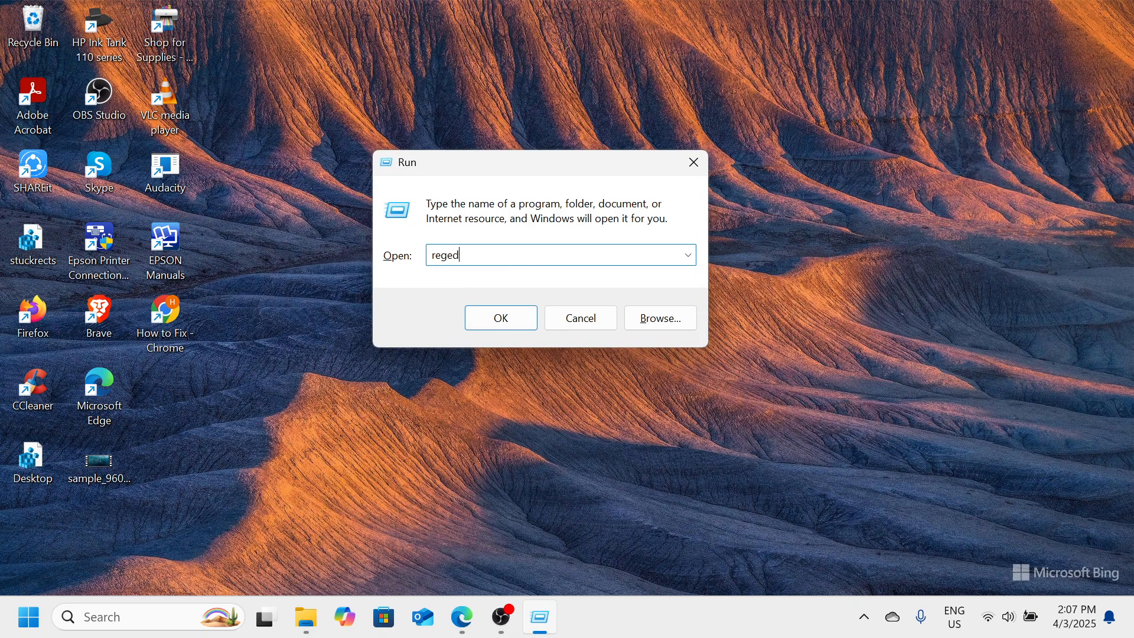
{"action": "type", "text": "it"}
{"action": "key", "text": "Return"}
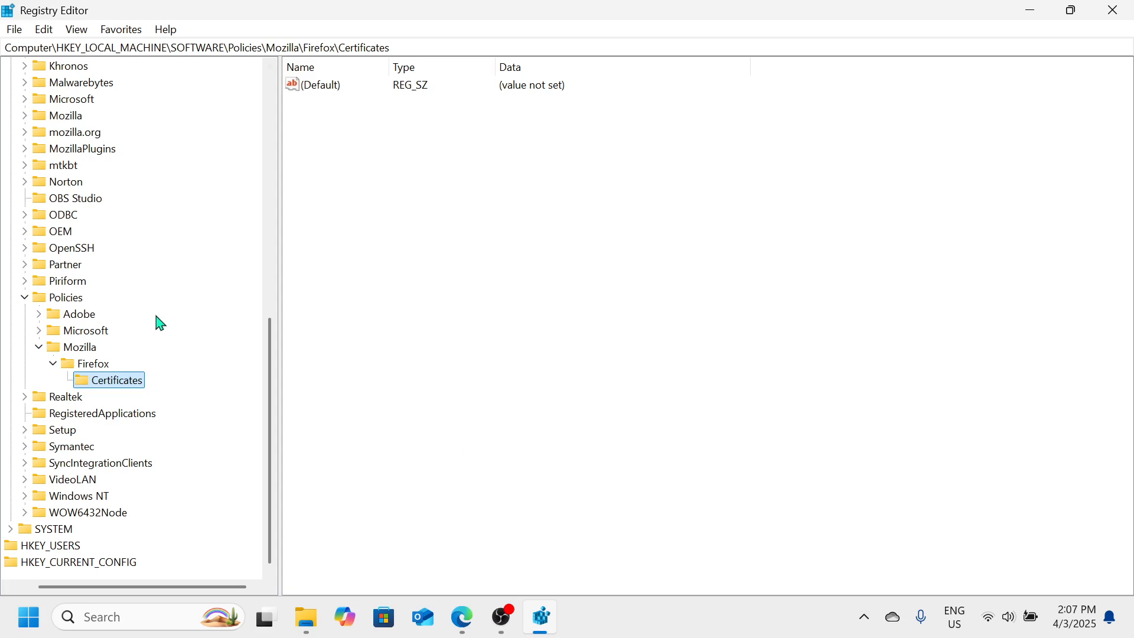
Try to export the HKEY_LOCAL_MACHINE branch as a backup file Desktop.reg on the Desktop
{"action": "scroll", "coordinate": [156, 322], "scroll_direction": "up", "scroll_amount": 10}
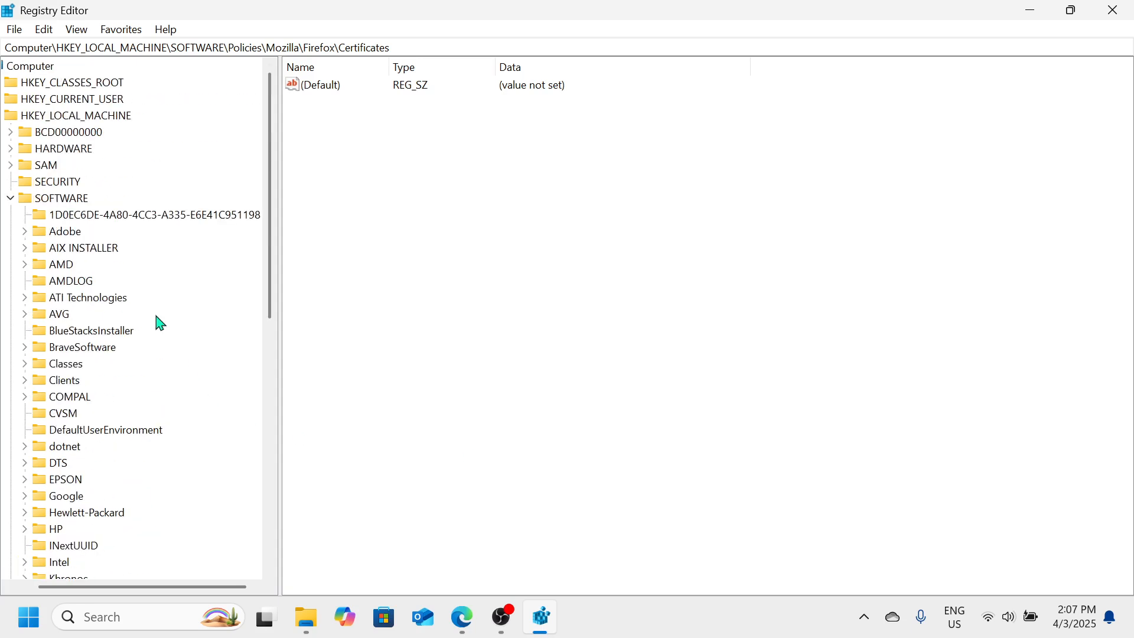
{"action": "left_click", "coordinate": [13, 121]}
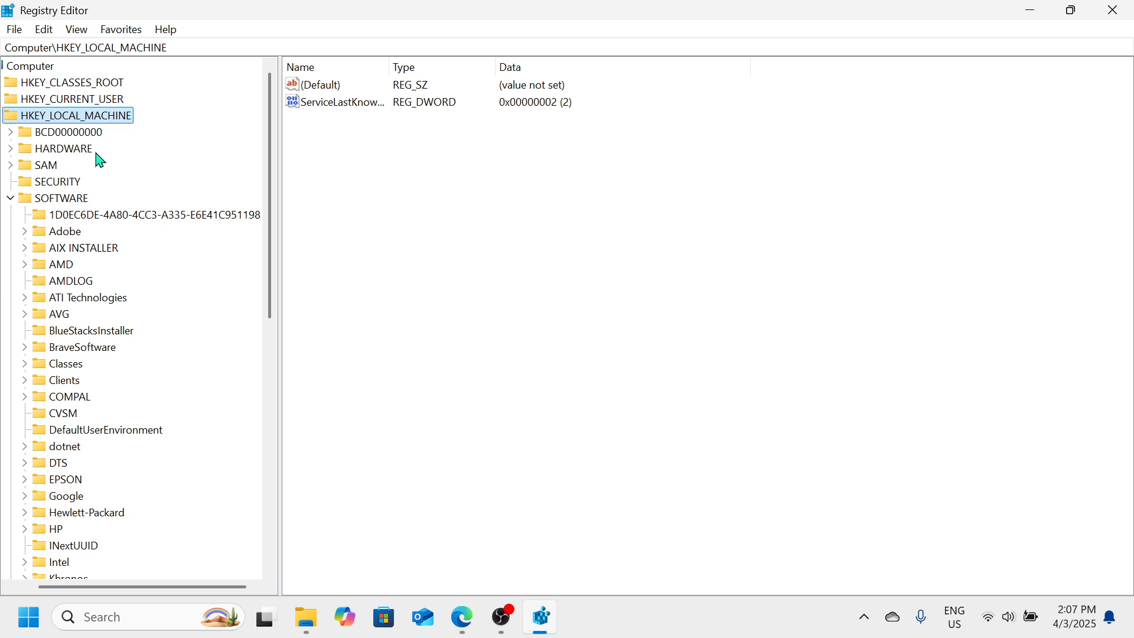
{"action": "scroll", "coordinate": [98, 158], "scroll_direction": "left", "scroll_amount": 2}
{"action": "left_click", "coordinate": [24, 120]}
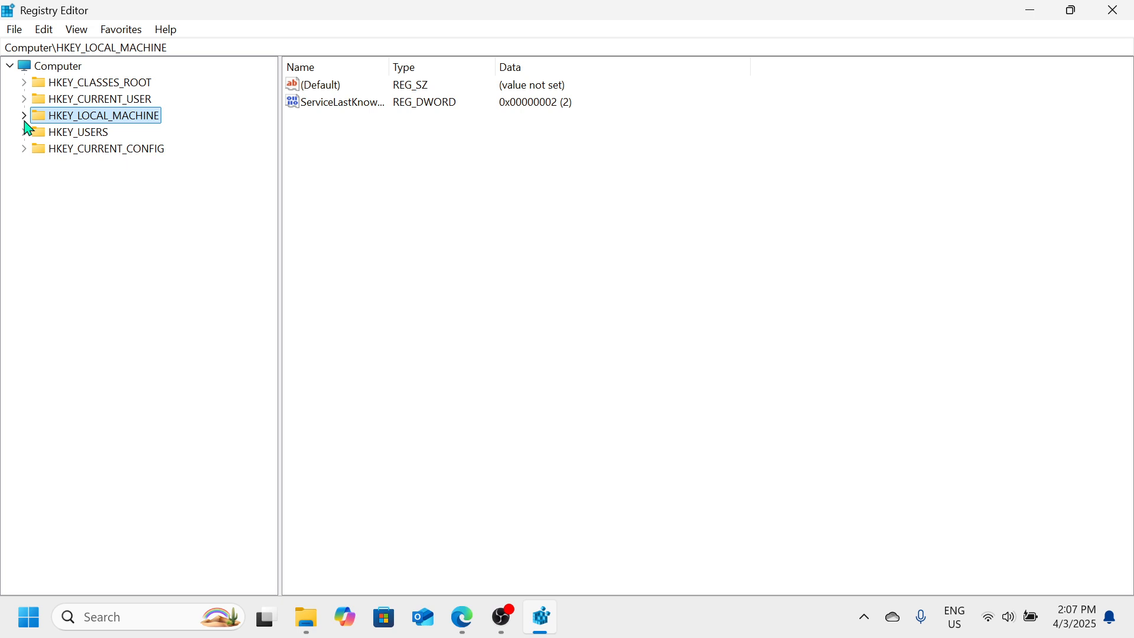
{"action": "left_click", "coordinate": [15, 30]}
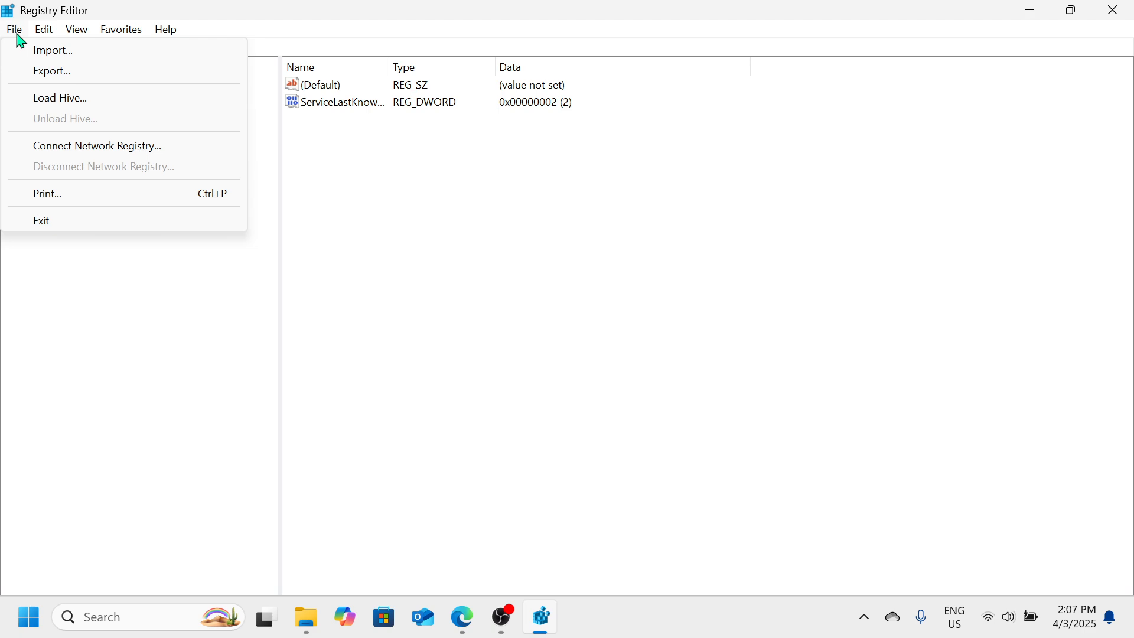
{"action": "left_click", "coordinate": [63, 72]}
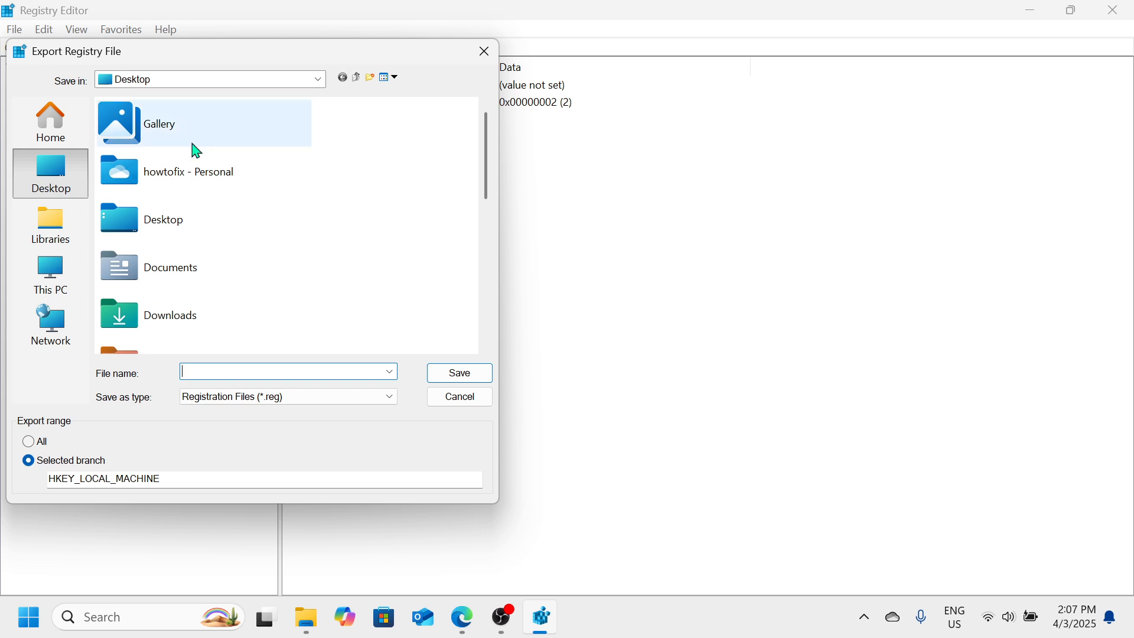
{"action": "left_click_drag", "start_coordinate": [157, 61], "coordinate": [453, 56]}
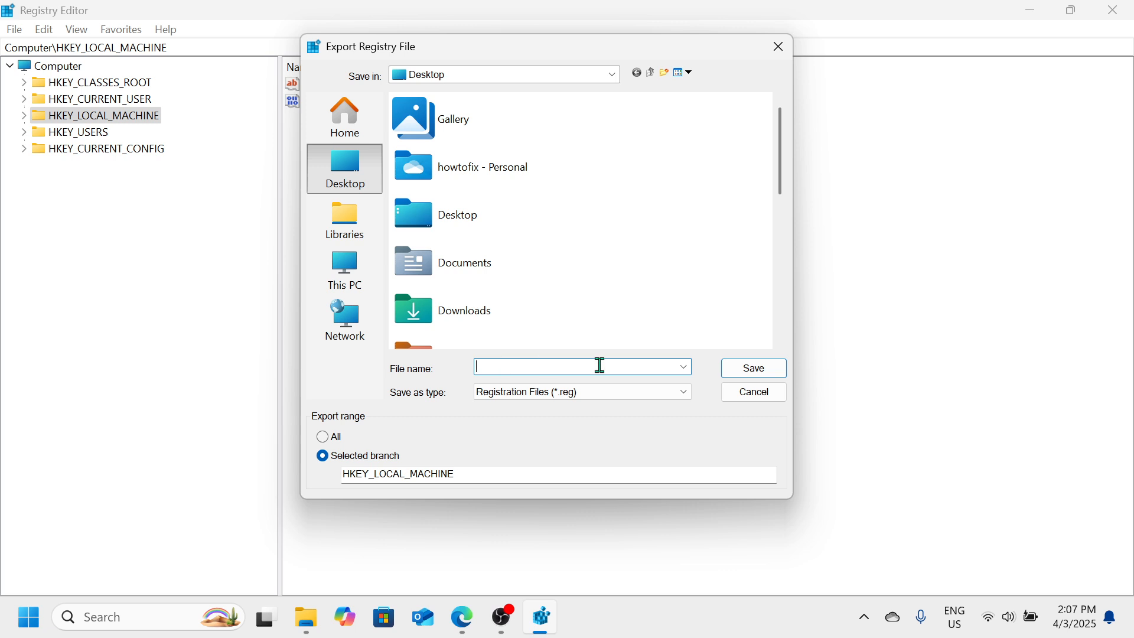
{"action": "left_click", "coordinate": [685, 368]}
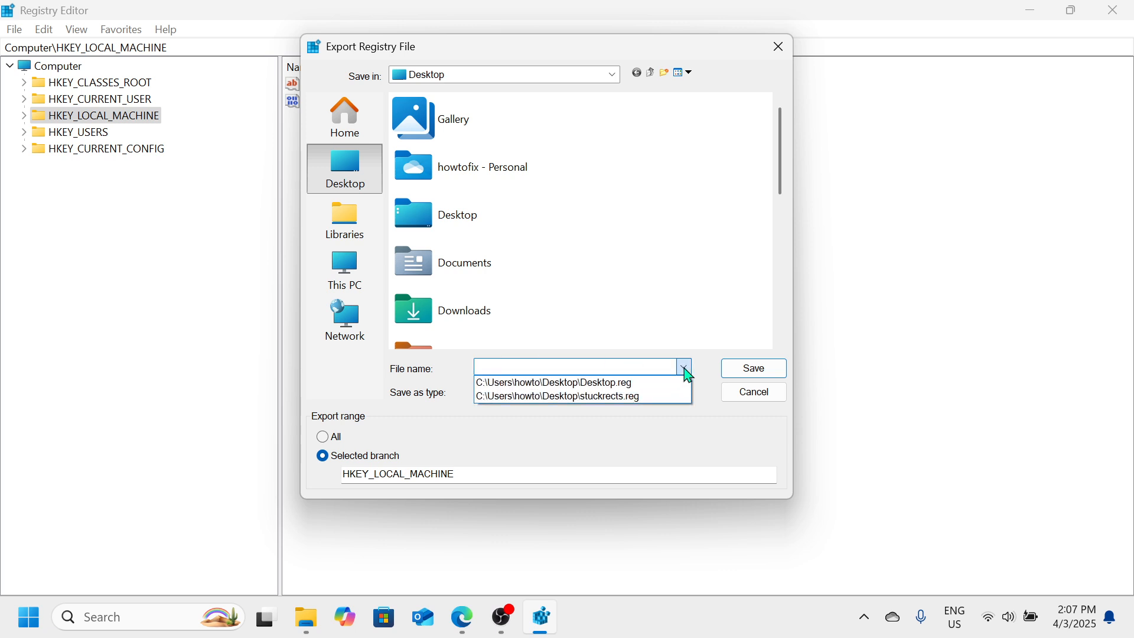
{"action": "left_click", "coordinate": [642, 385]}
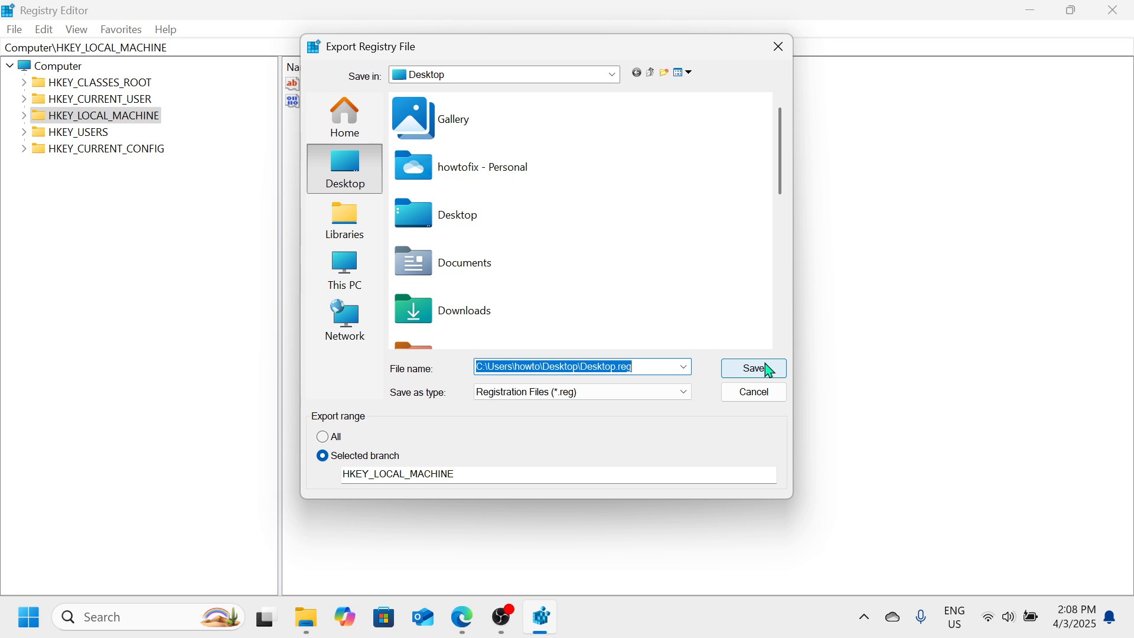
{"action": "left_click", "coordinate": [780, 49]}
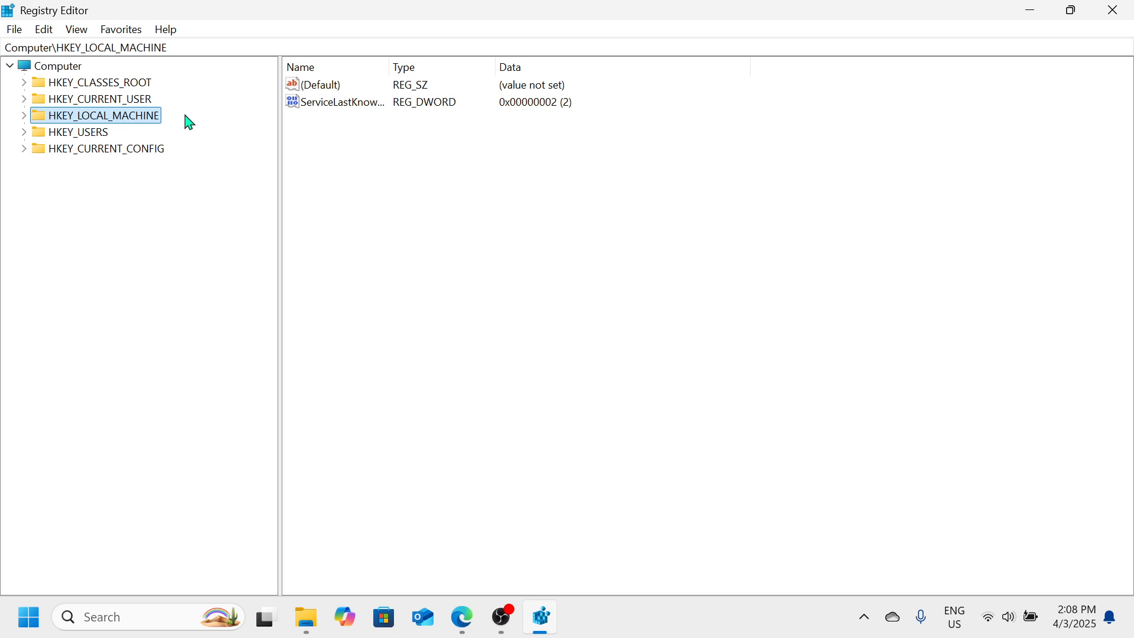
{"action": "left_click", "coordinate": [16, 32]}
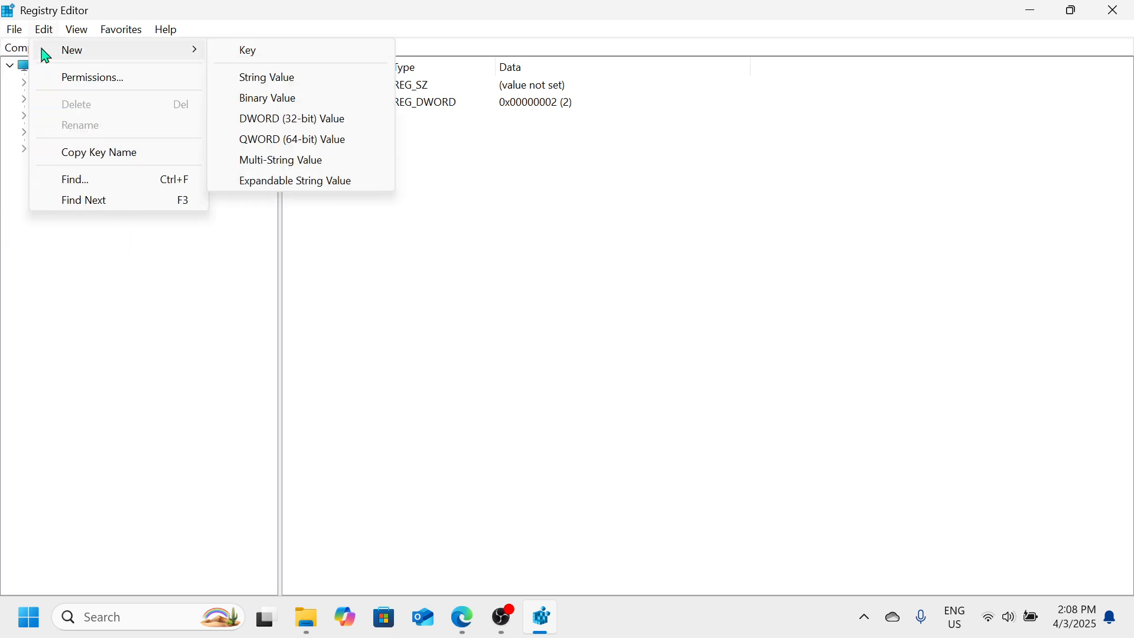
{"action": "left_click", "coordinate": [15, 32]}
{"action": "left_click", "coordinate": [14, 30]}
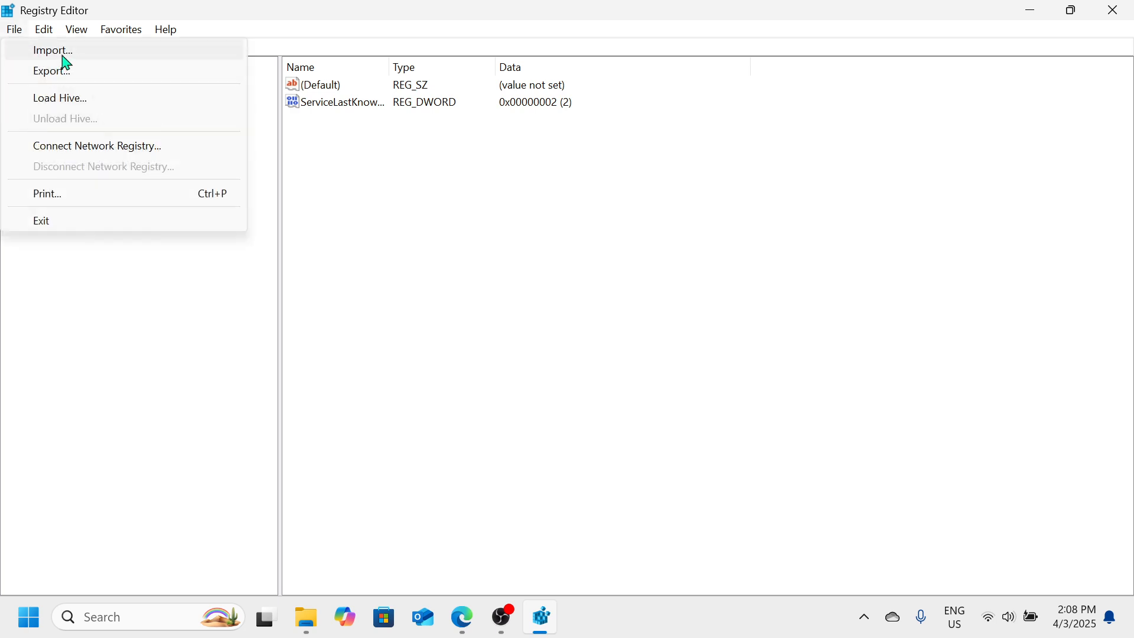
{"action": "left_click", "coordinate": [144, 325]}
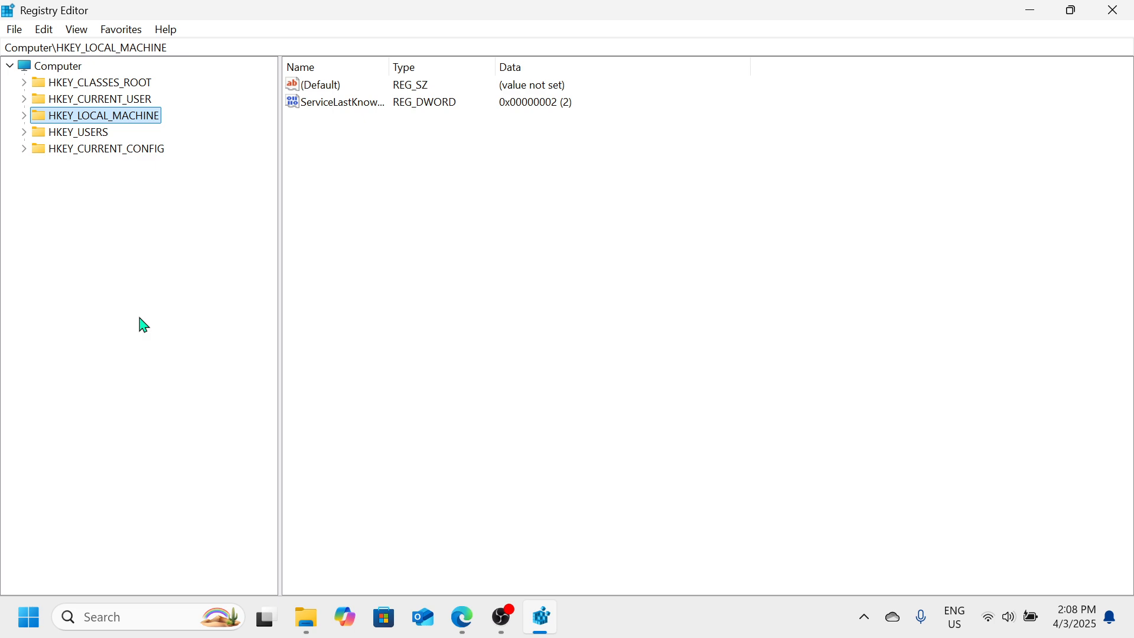
Try to set GameDVR_Enabled under HKEY_CURRENT_USER\System\GameConfigStore to 0
{"action": "left_click", "coordinate": [107, 99]}
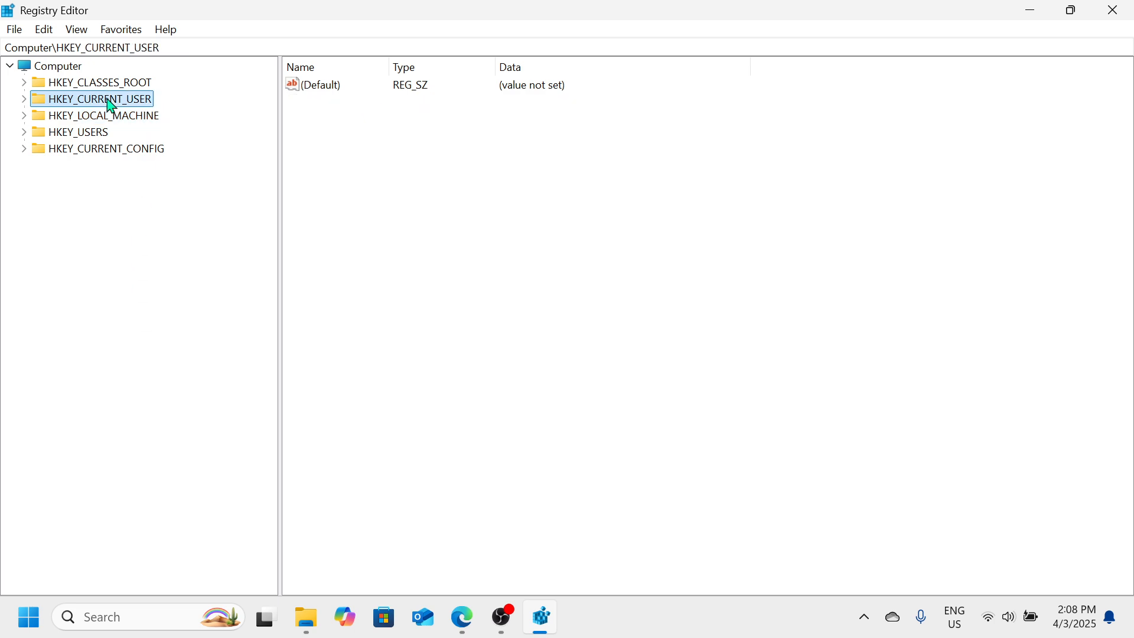
{"action": "left_click", "coordinate": [24, 99]}
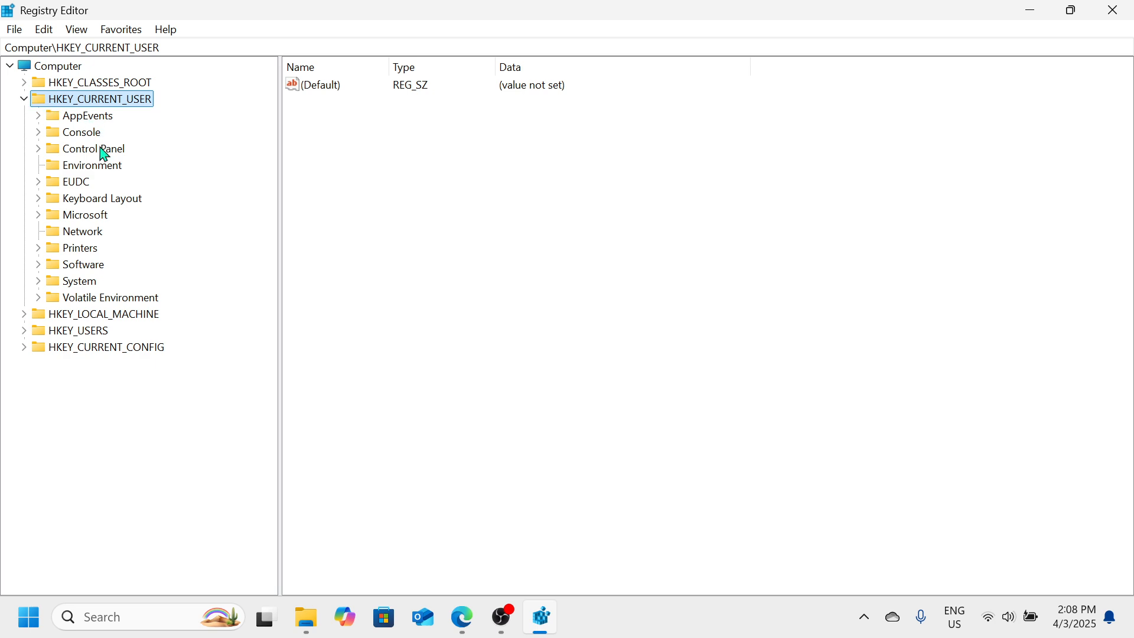
{"action": "left_click", "coordinate": [65, 287]}
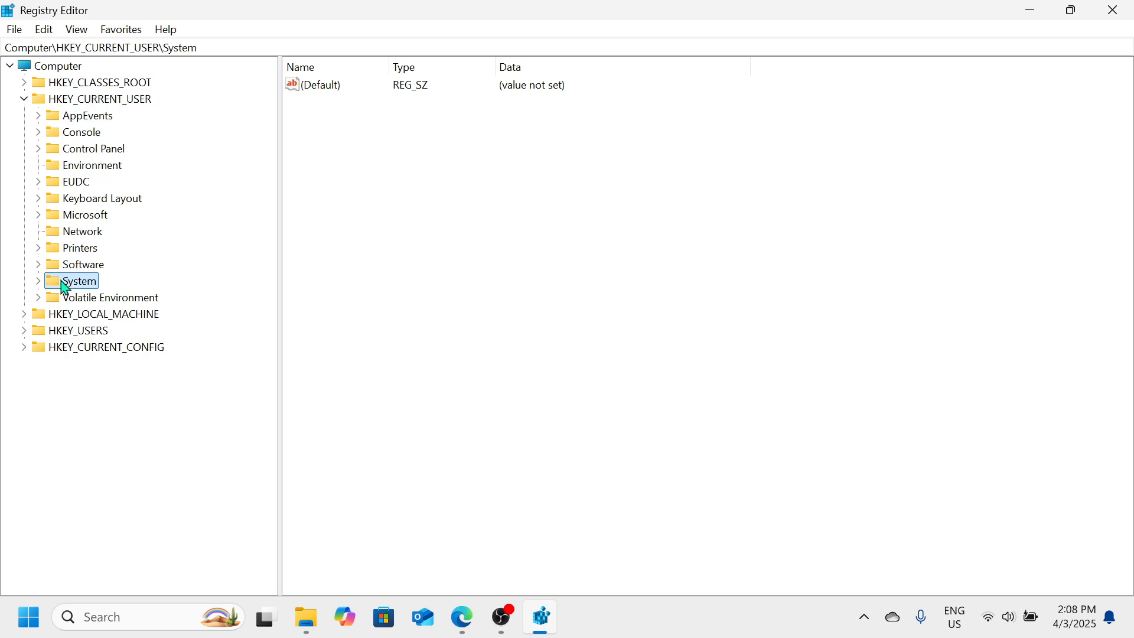
{"action": "left_click", "coordinate": [38, 282]}
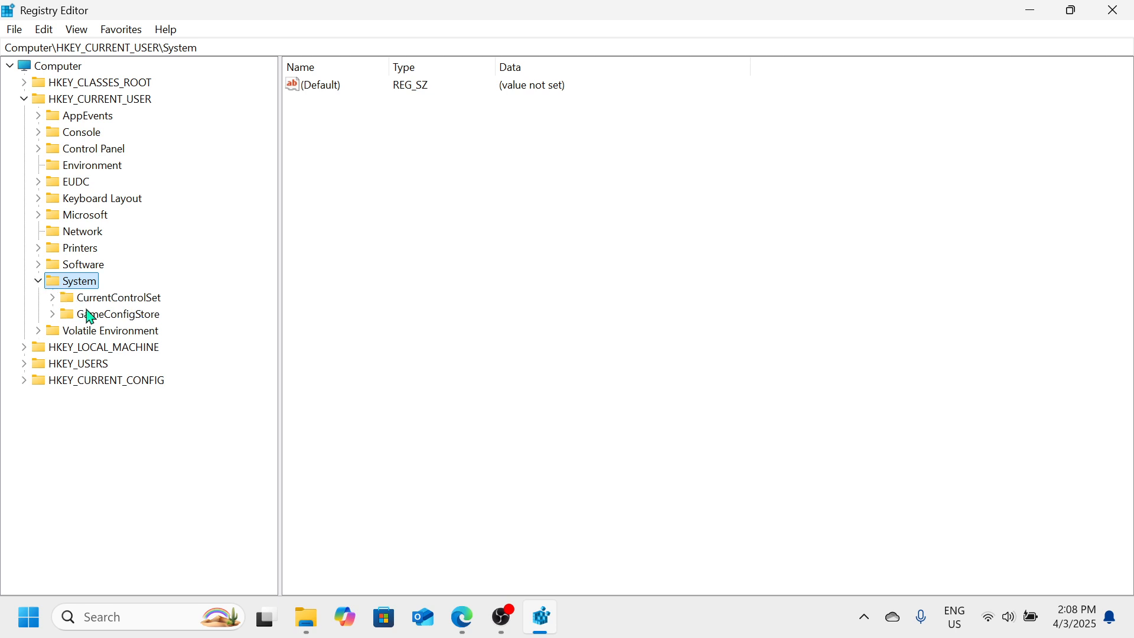
{"action": "left_click", "coordinate": [104, 317]}
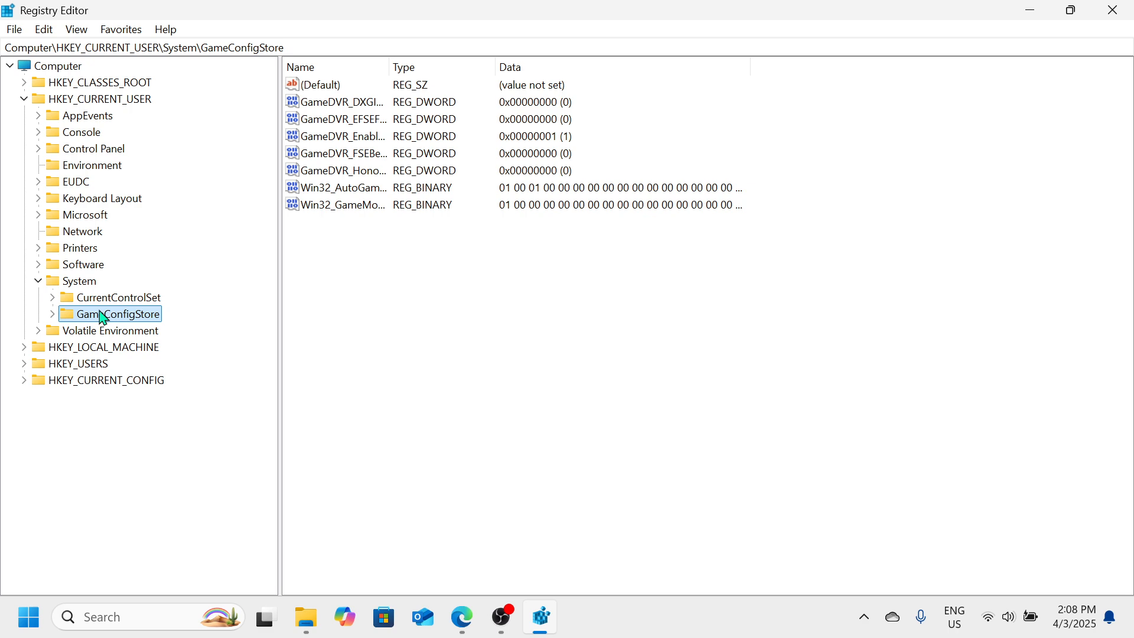
{"action": "left_click", "coordinate": [336, 148]}
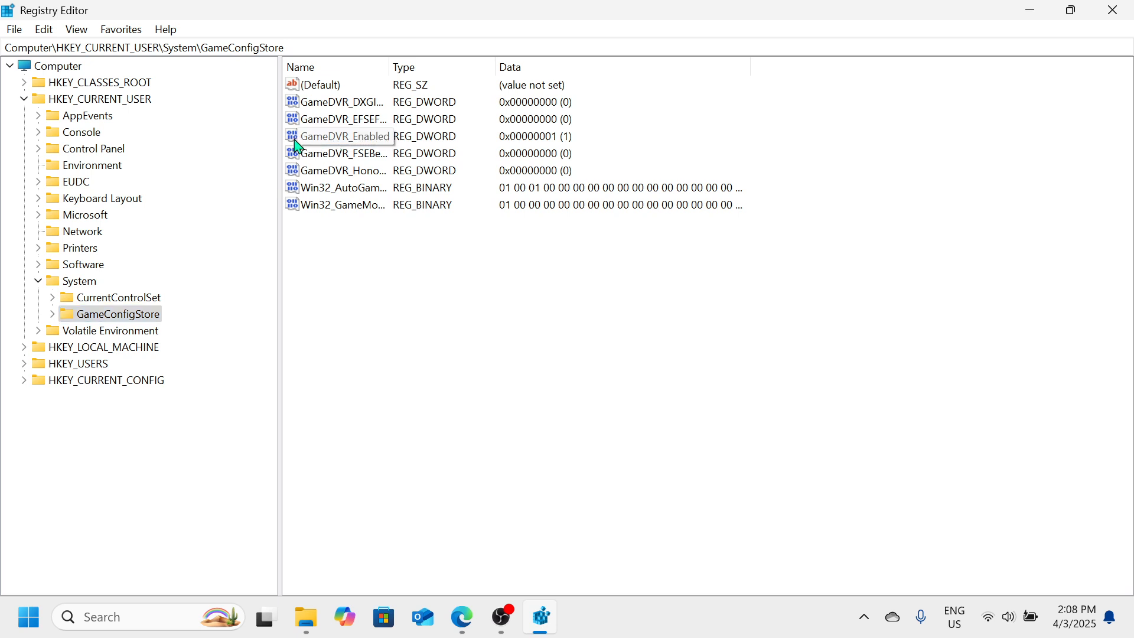
{"action": "right_click", "coordinate": [328, 142]}
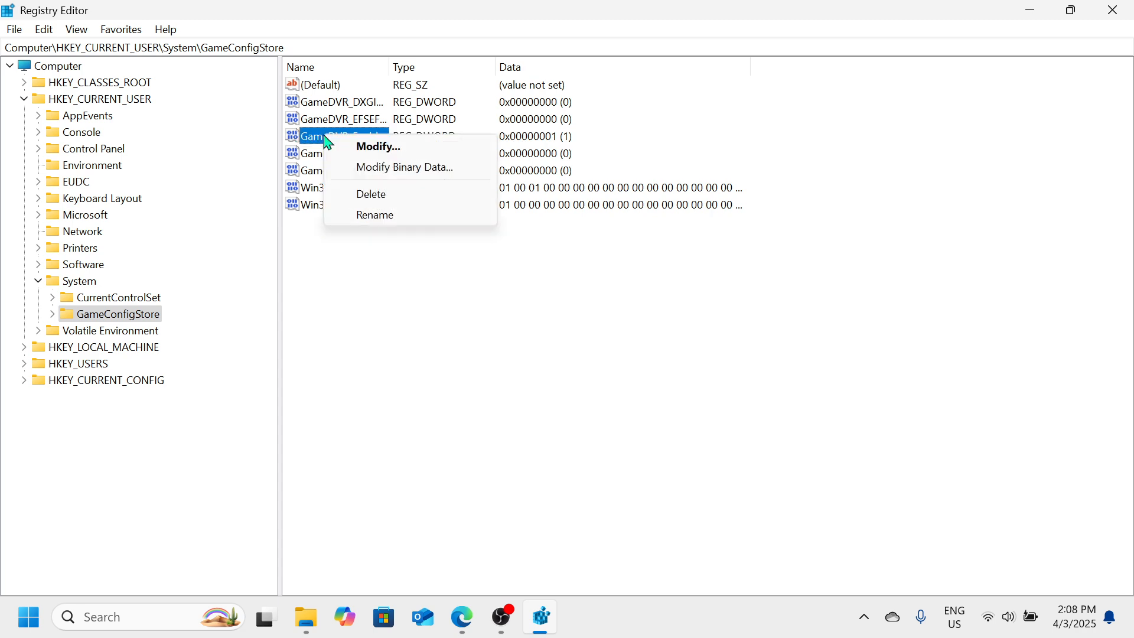
{"action": "left_click", "coordinate": [372, 153]}
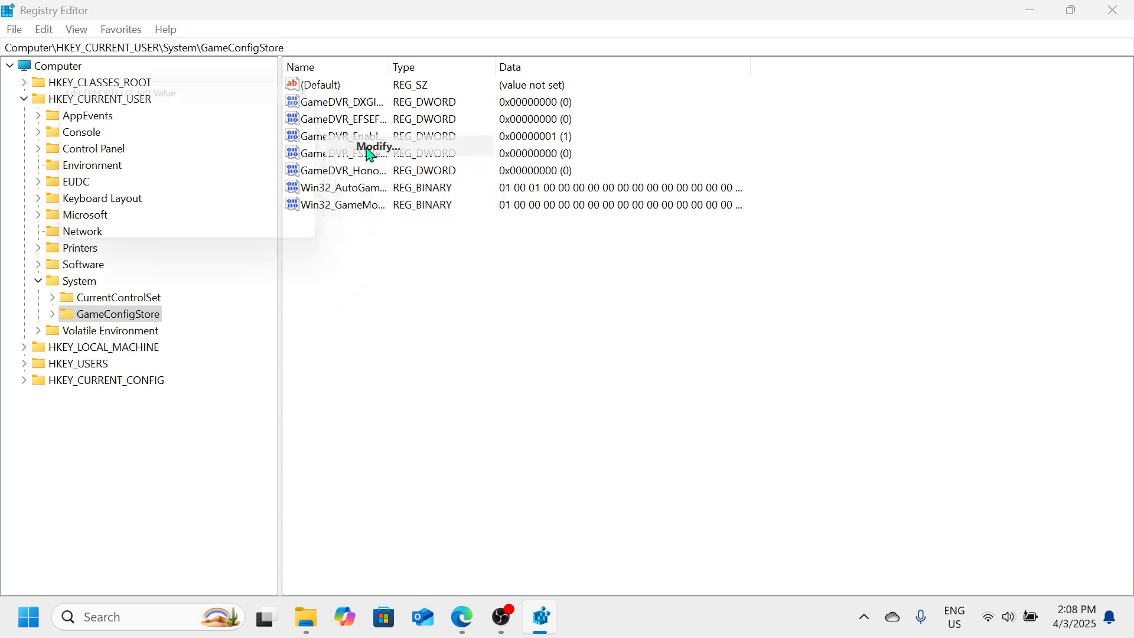
{"action": "left_click_drag", "start_coordinate": [248, 96], "coordinate": [575, 115]}
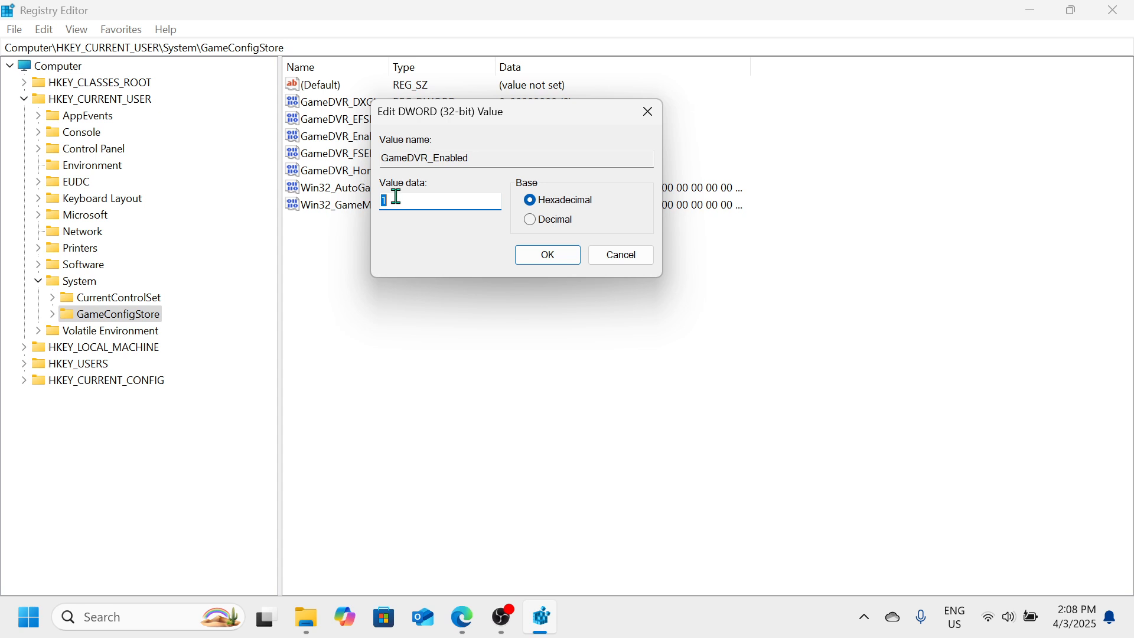
{"action": "type", "text": "0"}
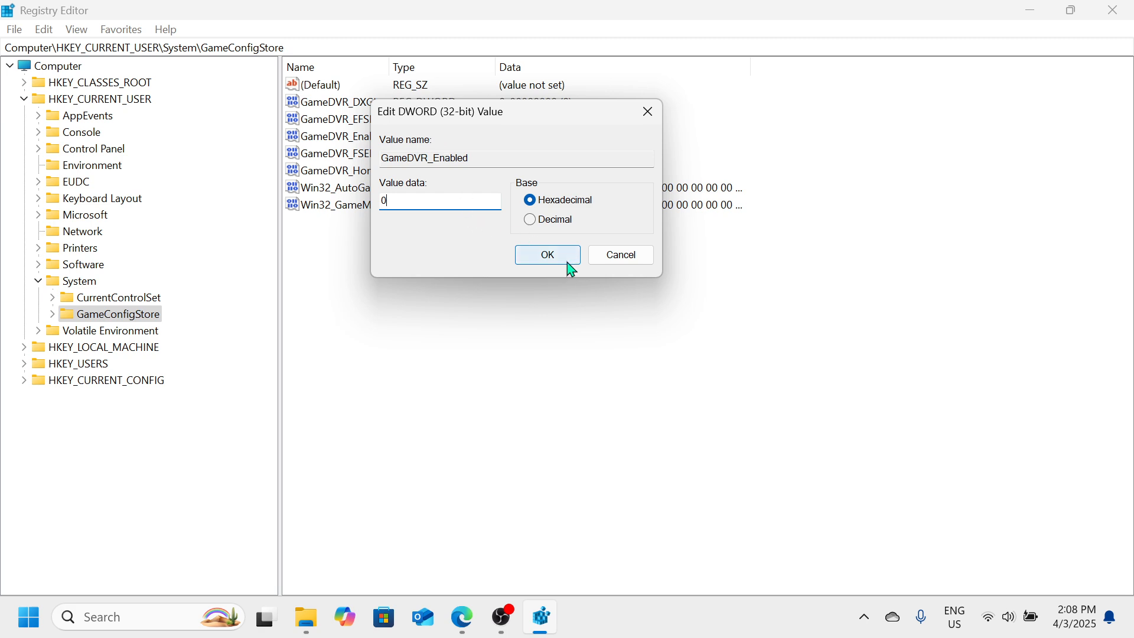
{"action": "left_click", "coordinate": [657, 117]}
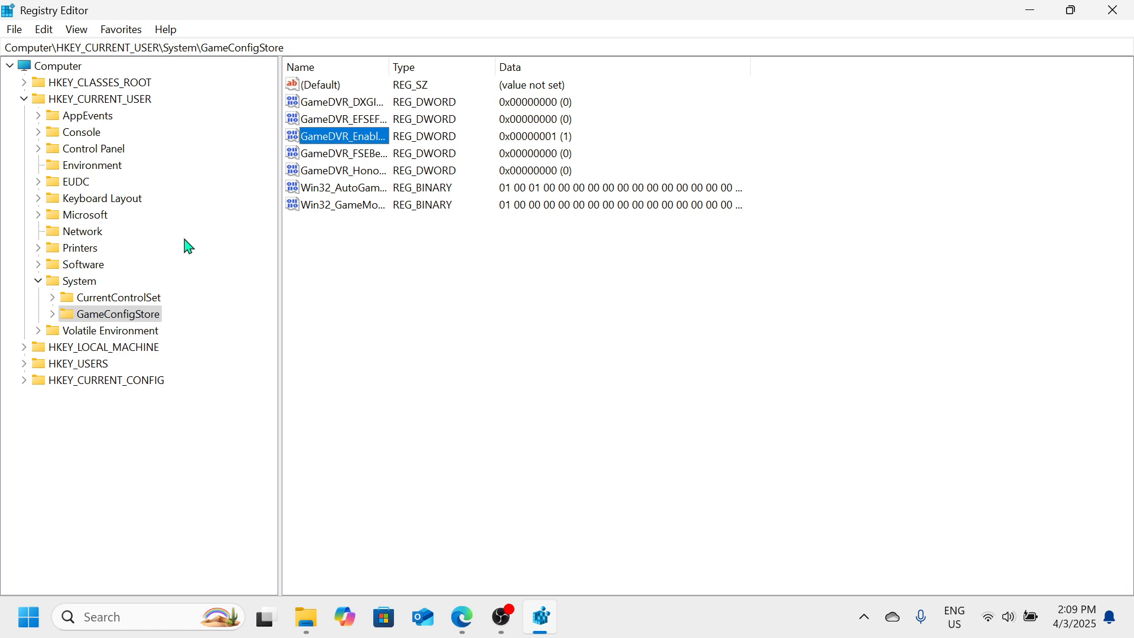
Collapse HKEY_CURRENT_USER and expand HKEY_LOCAL_MACHINE and its SOFTWARE key in the registry tree
{"action": "left_click", "coordinate": [30, 99]}
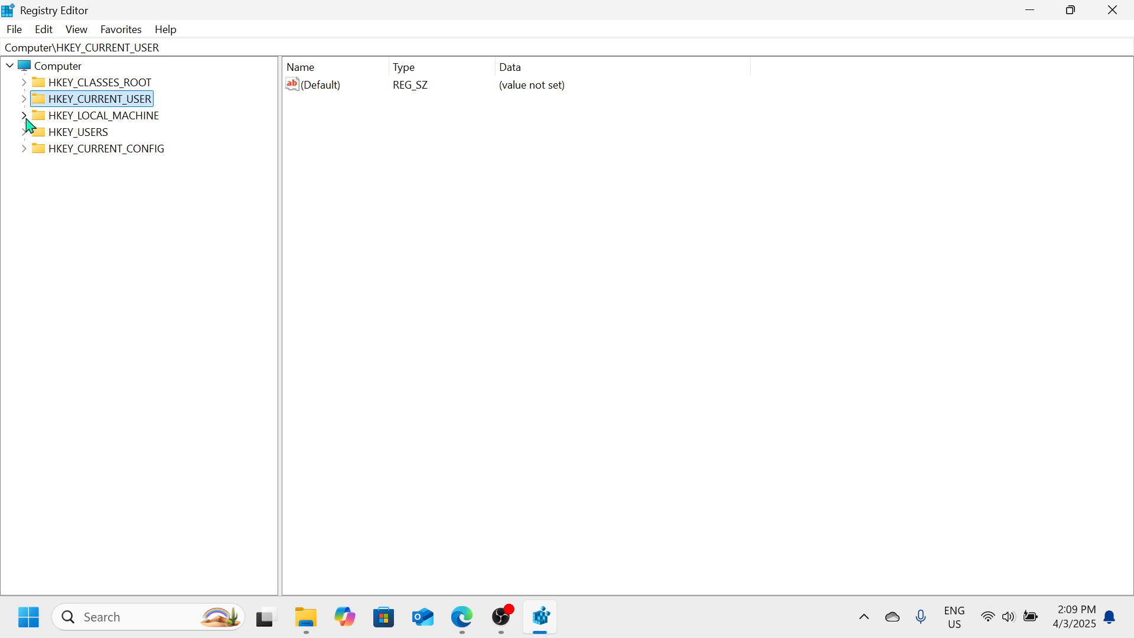
{"action": "left_click", "coordinate": [28, 122]}
{"action": "scroll", "coordinate": [75, 142], "scroll_direction": "up", "scroll_amount": 1}
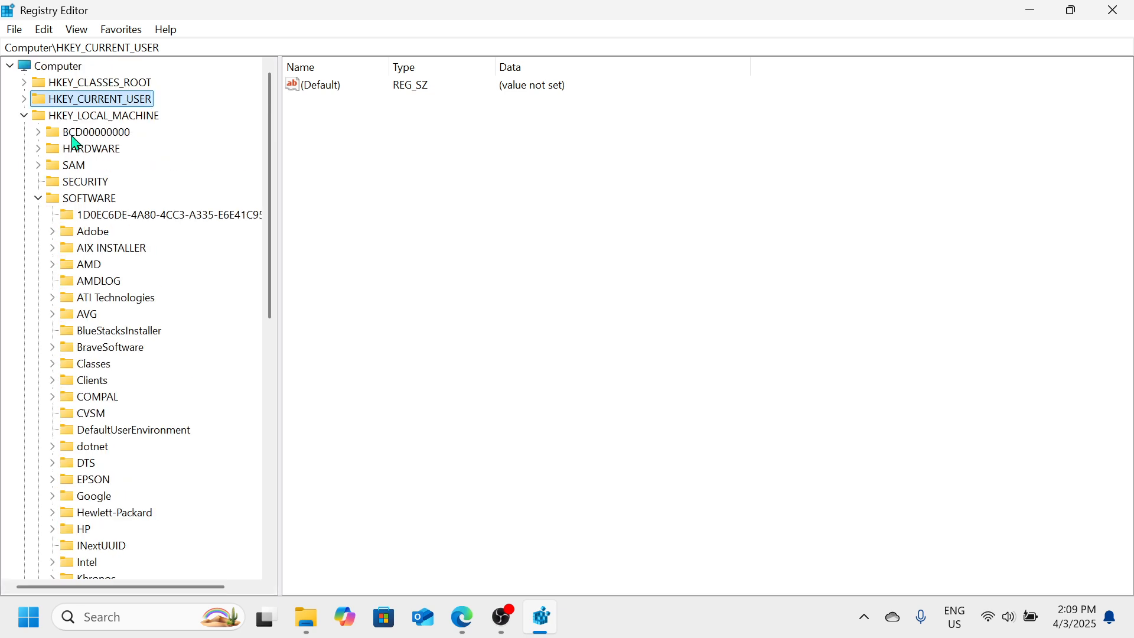
{"action": "left_click", "coordinate": [38, 166]}
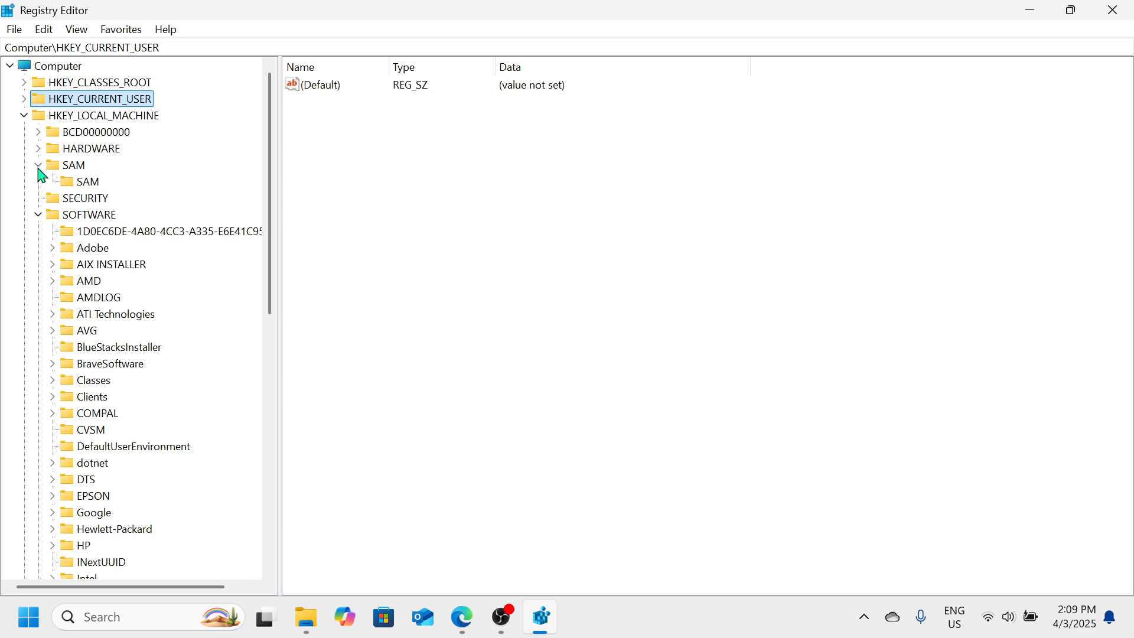
{"action": "left_click", "coordinate": [39, 167]}
{"action": "left_click", "coordinate": [39, 199]}
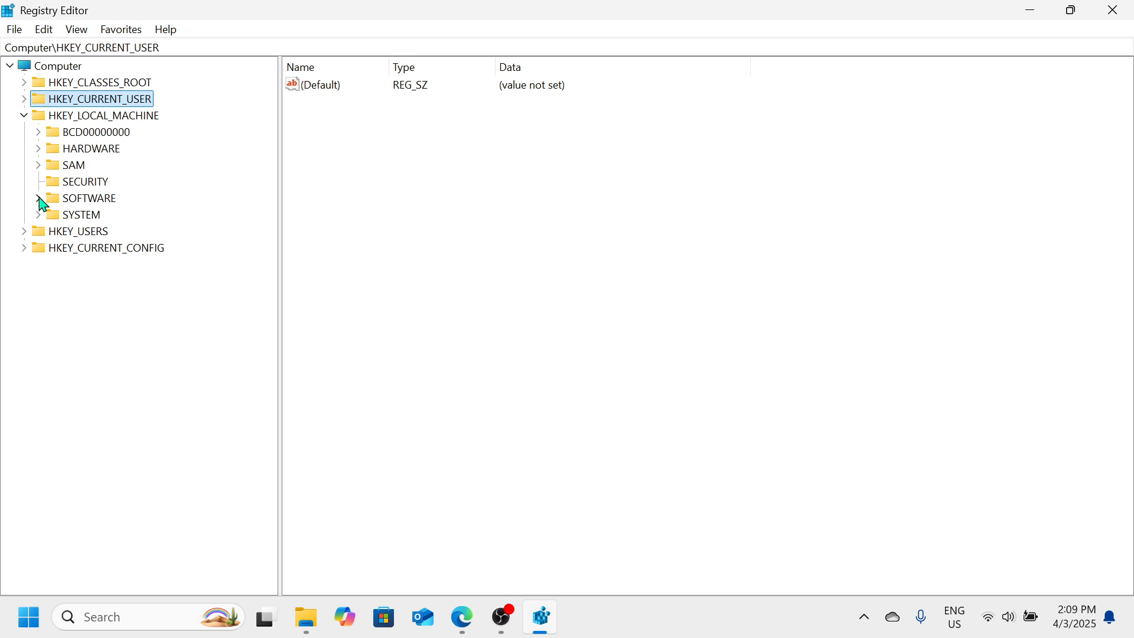
{"action": "left_click", "coordinate": [39, 199]}
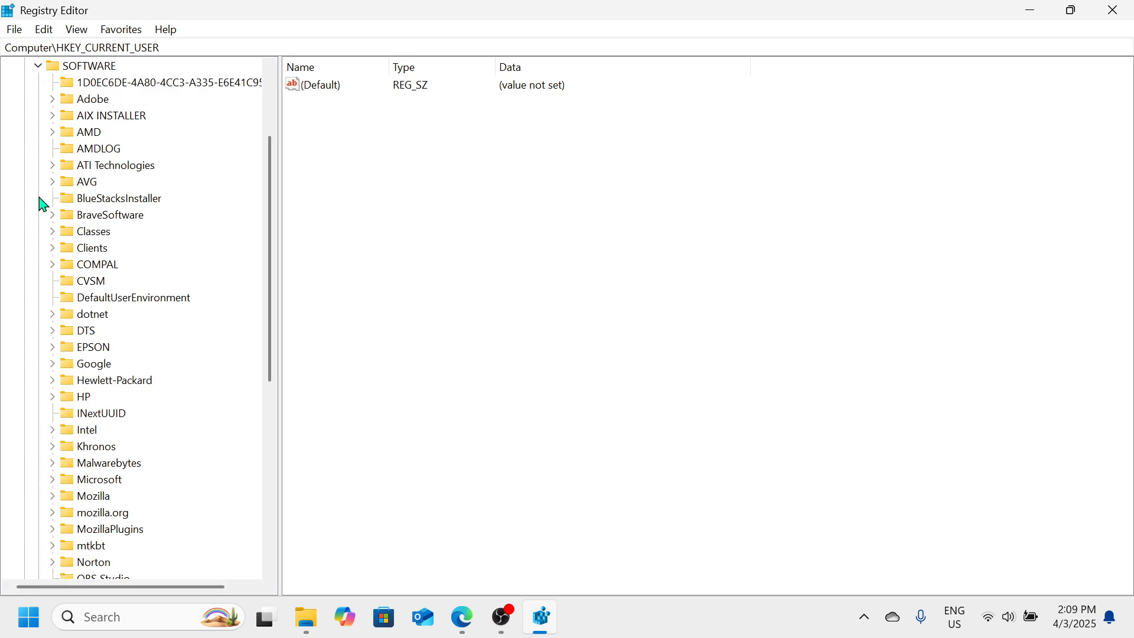
{"action": "scroll", "coordinate": [90, 153], "scroll_direction": "up", "scroll_amount": 2}
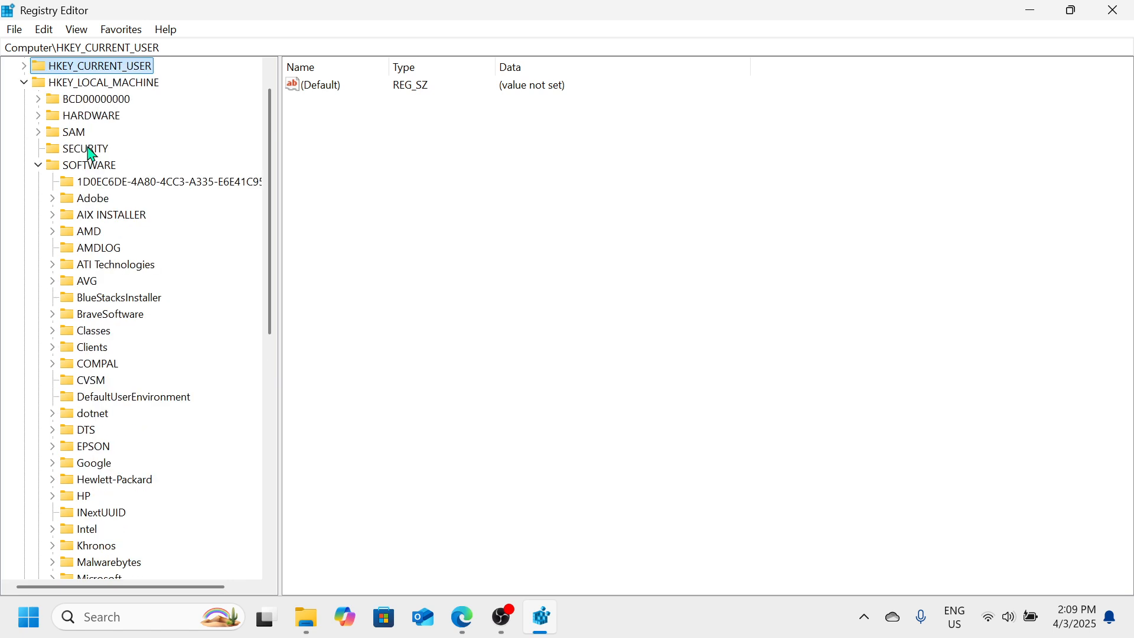
{"action": "scroll", "coordinate": [91, 153], "scroll_direction": "down", "scroll_amount": 2}
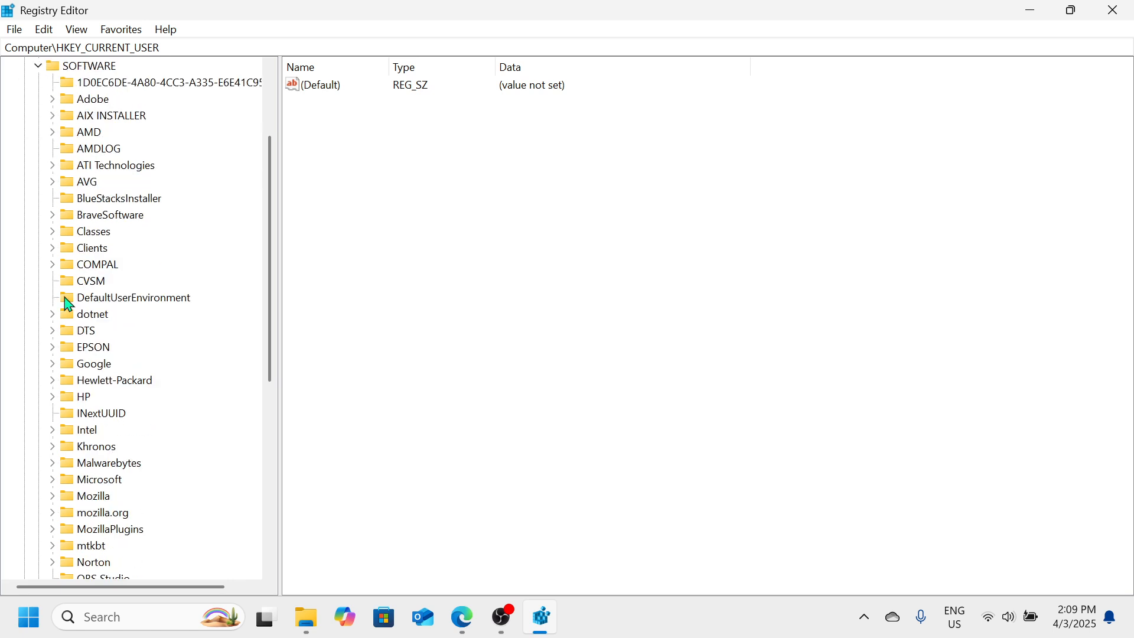
Select and expand the Microsoft key under HKEY_LOCAL_MACHINE\SOFTWARE
{"action": "left_click", "coordinate": [88, 482]}
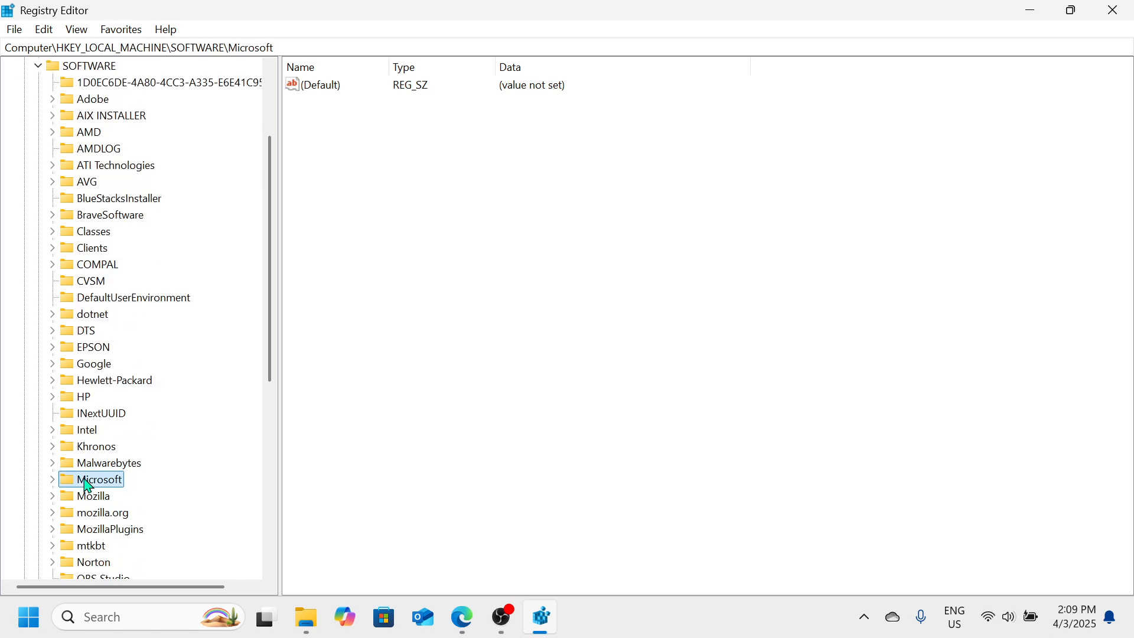
{"action": "scroll", "coordinate": [87, 486], "scroll_direction": "down", "scroll_amount": 2}
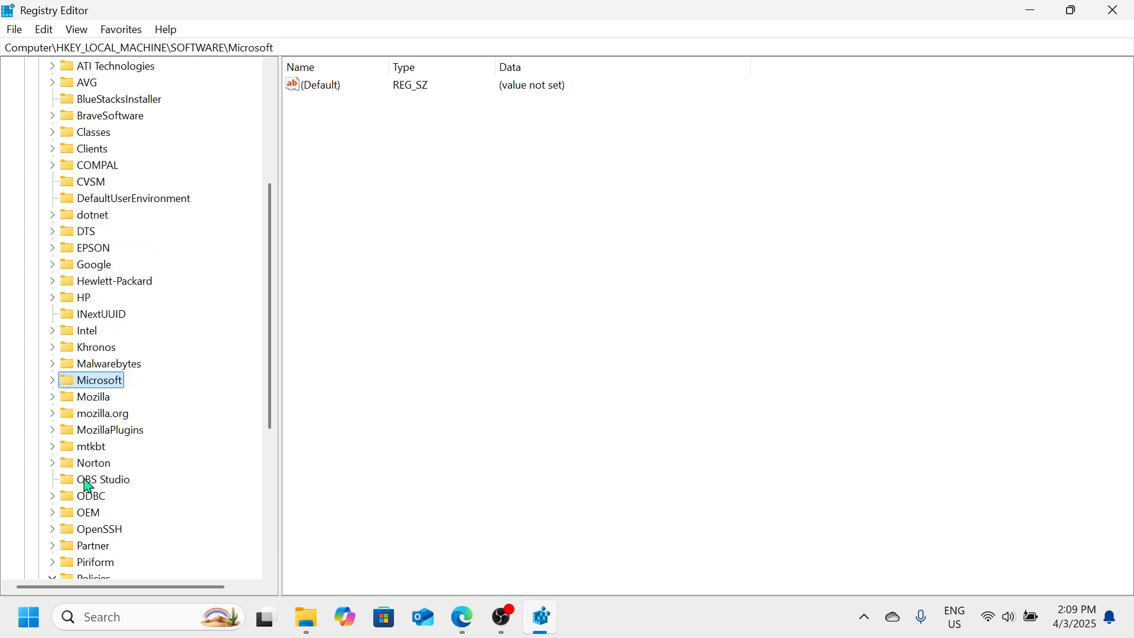
{"action": "left_click", "coordinate": [53, 381]}
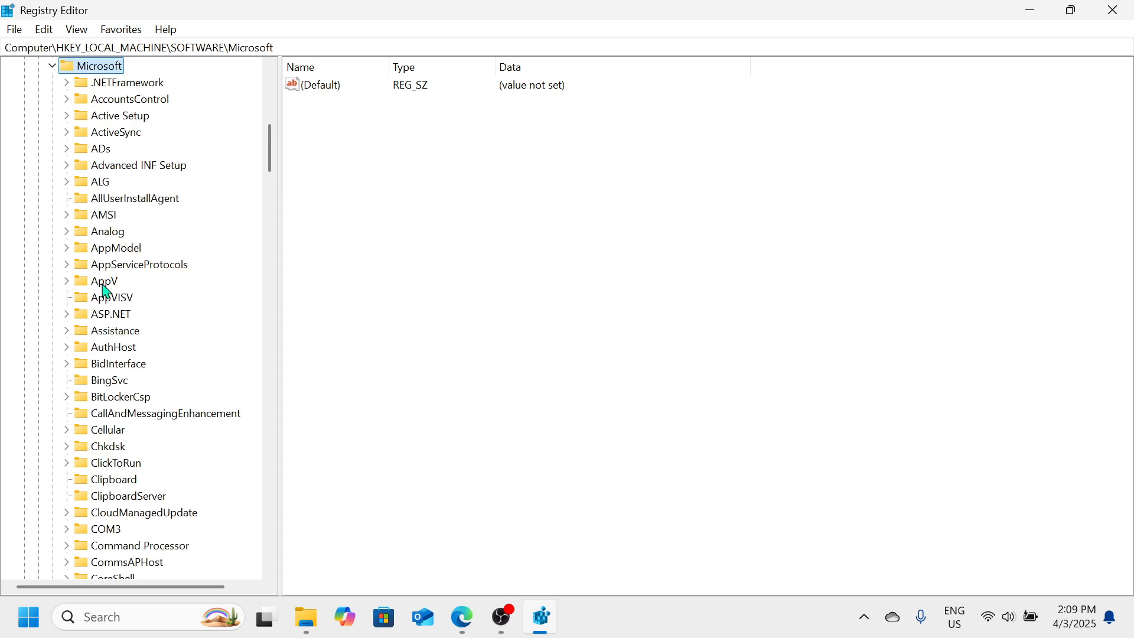
{"action": "scroll", "coordinate": [104, 289], "scroll_direction": "down", "scroll_amount": 17}
{"action": "scroll", "coordinate": [104, 291], "scroll_direction": "down", "scroll_amount": 16}
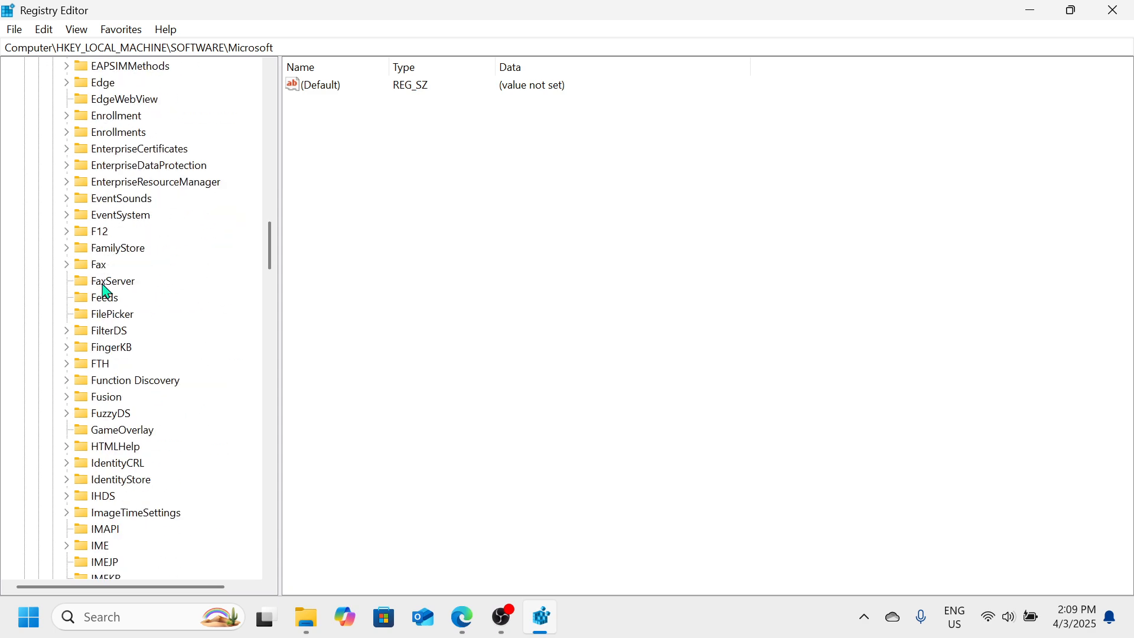
{"action": "scroll", "coordinate": [86, 418], "scroll_direction": "down", "scroll_amount": 13}
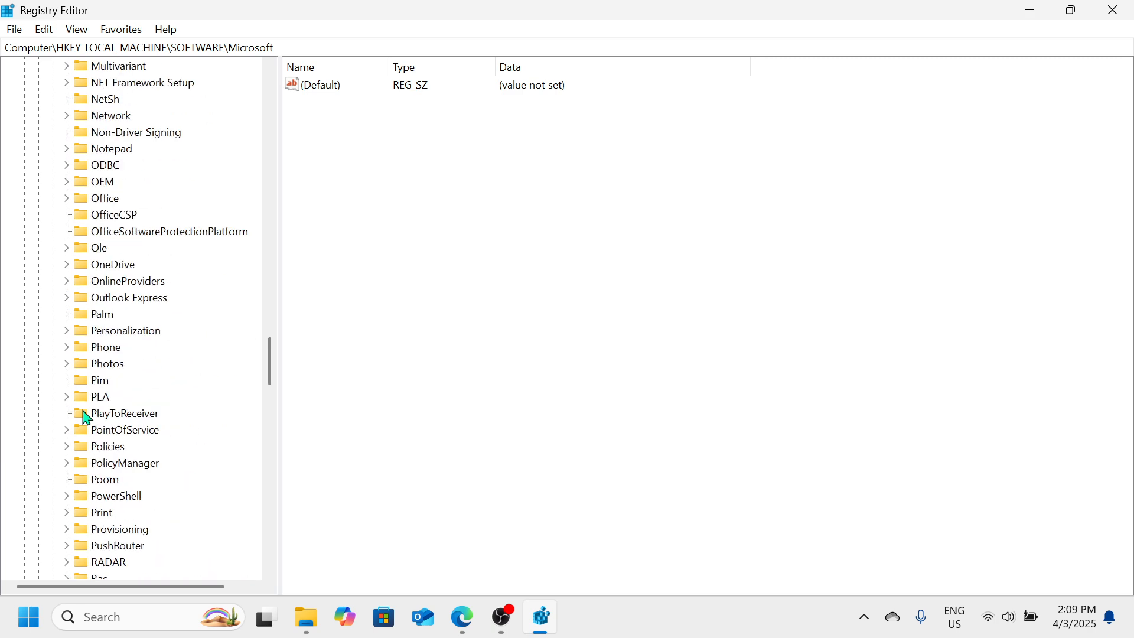
Open the PolicyManager key under Microsoft and expand its default subkey
{"action": "left_click", "coordinate": [114, 469]}
{"action": "scroll", "coordinate": [112, 477], "scroll_direction": "down", "scroll_amount": 1}
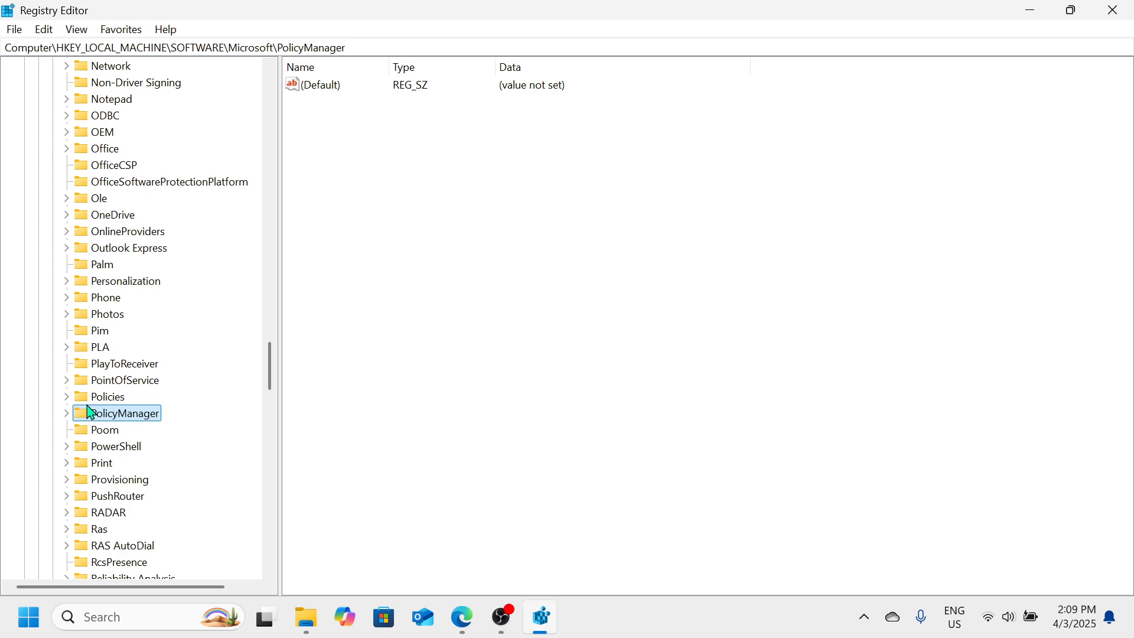
{"action": "left_click", "coordinate": [325, 92]}
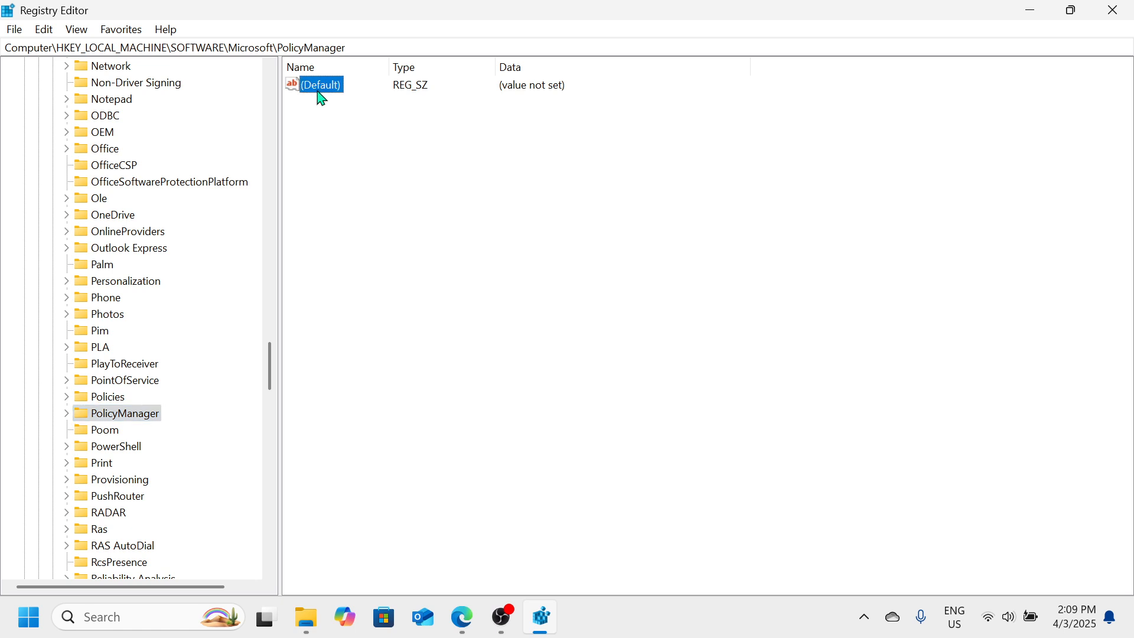
{"action": "left_click", "coordinate": [68, 417]}
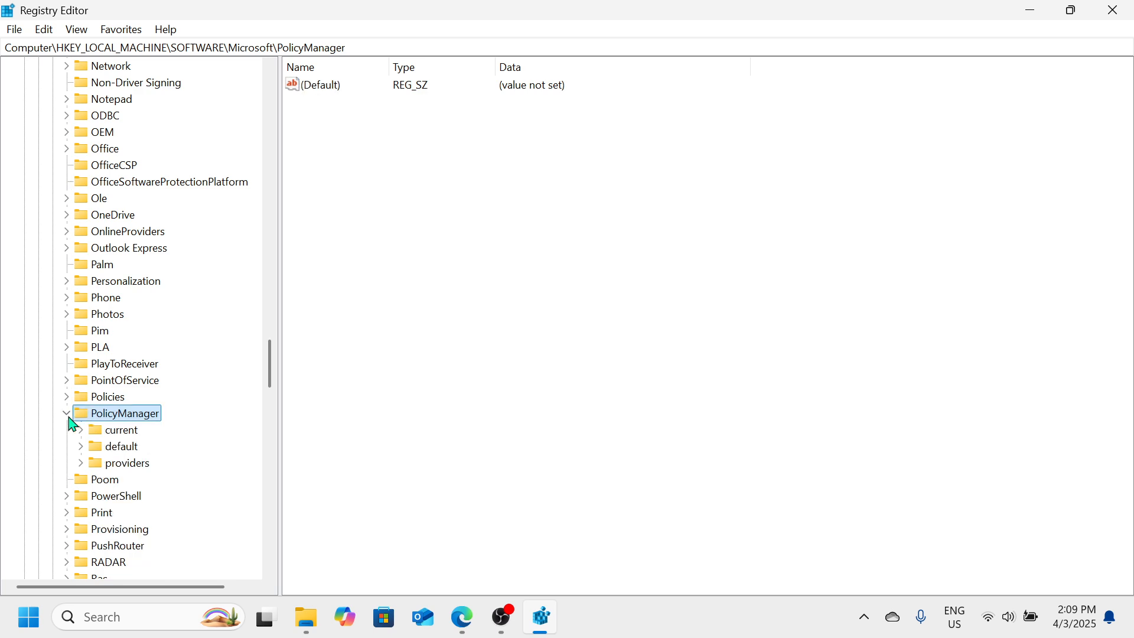
{"action": "left_click", "coordinate": [106, 446]}
{"action": "scroll", "coordinate": [108, 451], "scroll_direction": "down", "scroll_amount": 1}
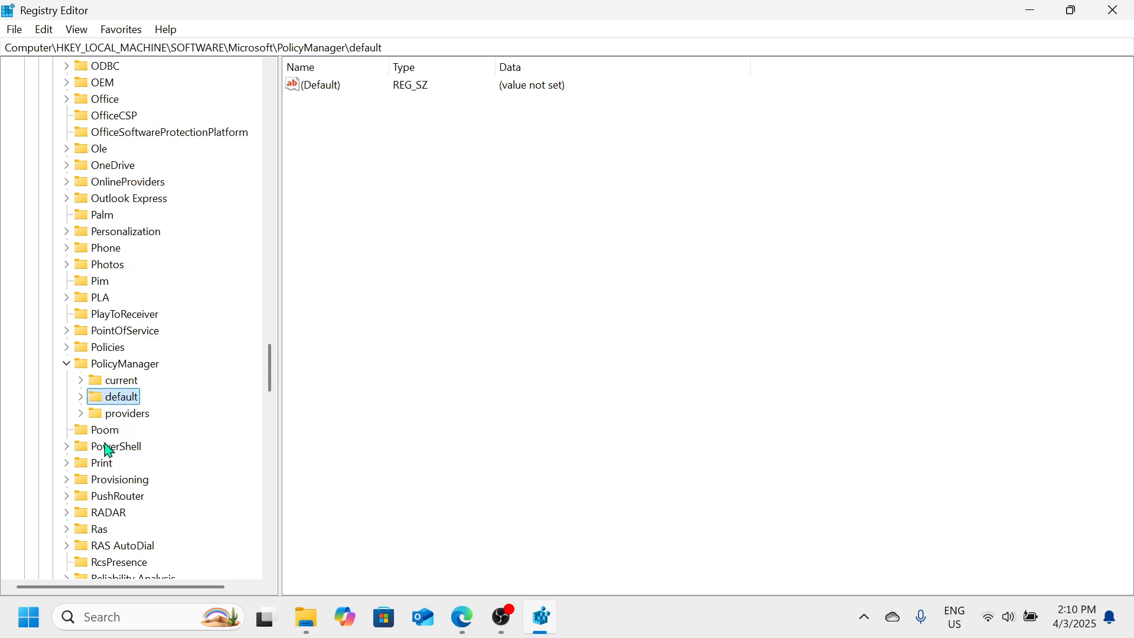
{"action": "left_click", "coordinate": [81, 397]}
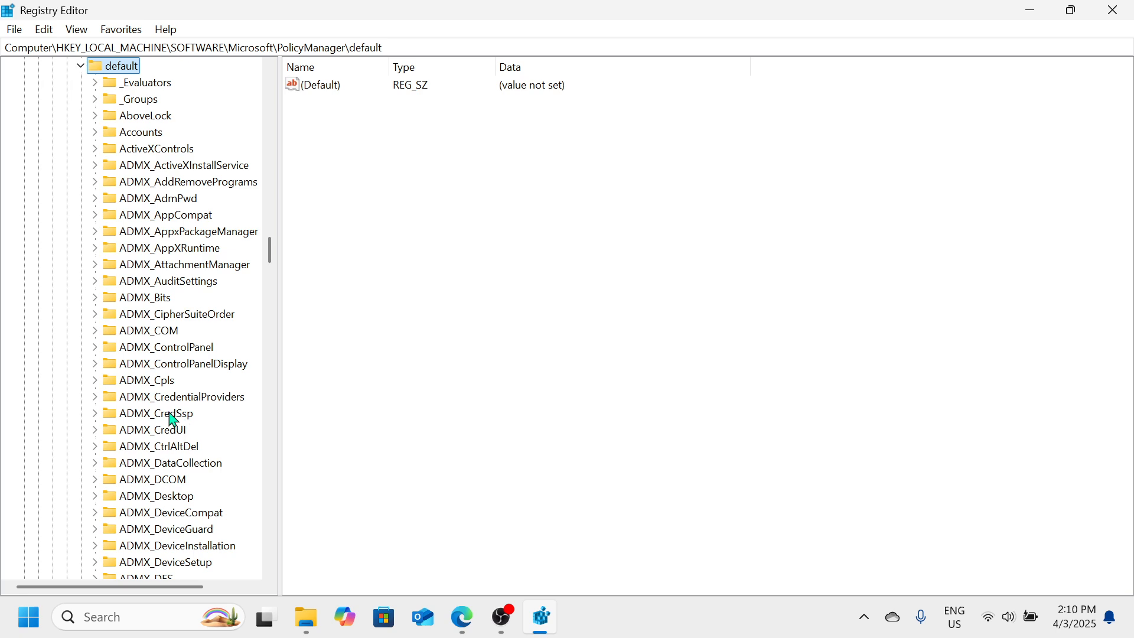
{"action": "scroll", "coordinate": [173, 419], "scroll_direction": "down", "scroll_amount": 16}
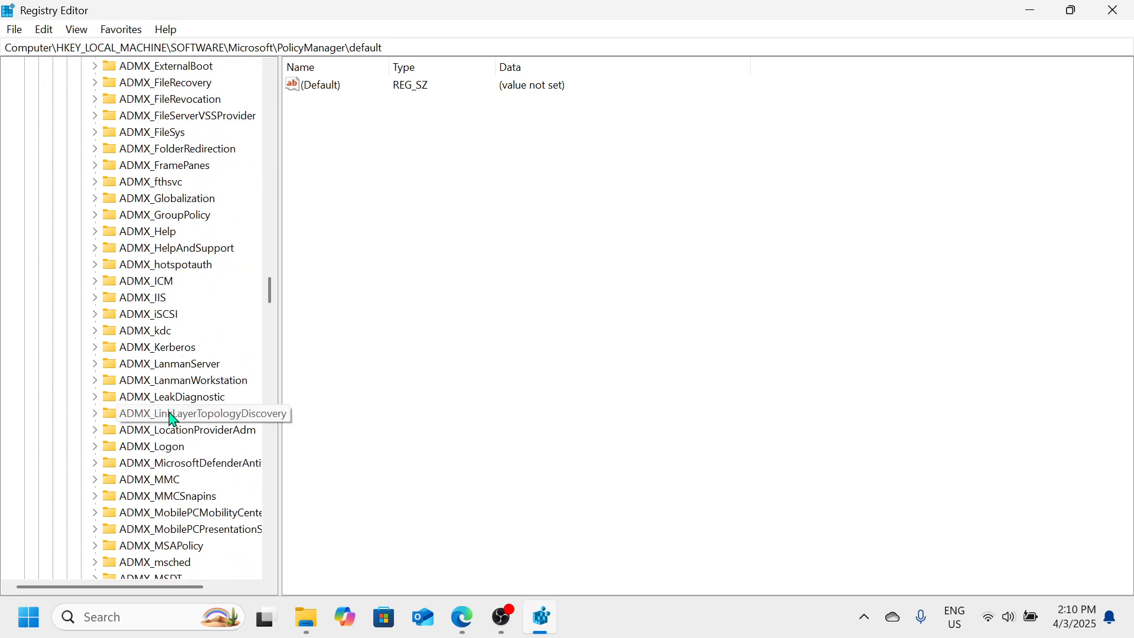
{"action": "scroll", "coordinate": [173, 419], "scroll_direction": "down", "scroll_amount": 20}
{"action": "scroll", "coordinate": [173, 419], "scroll_direction": "up", "scroll_amount": 8}
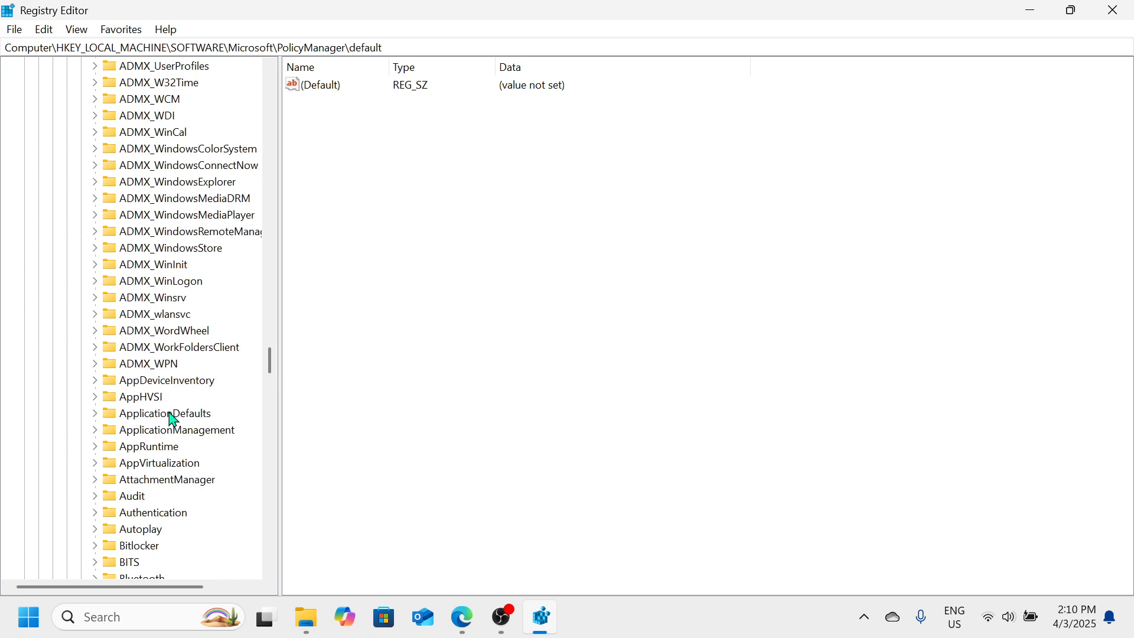
Under default\ApplicationManagement\AllowGameDVR, set the DWORD named value to 0
{"action": "left_click", "coordinate": [170, 433]}
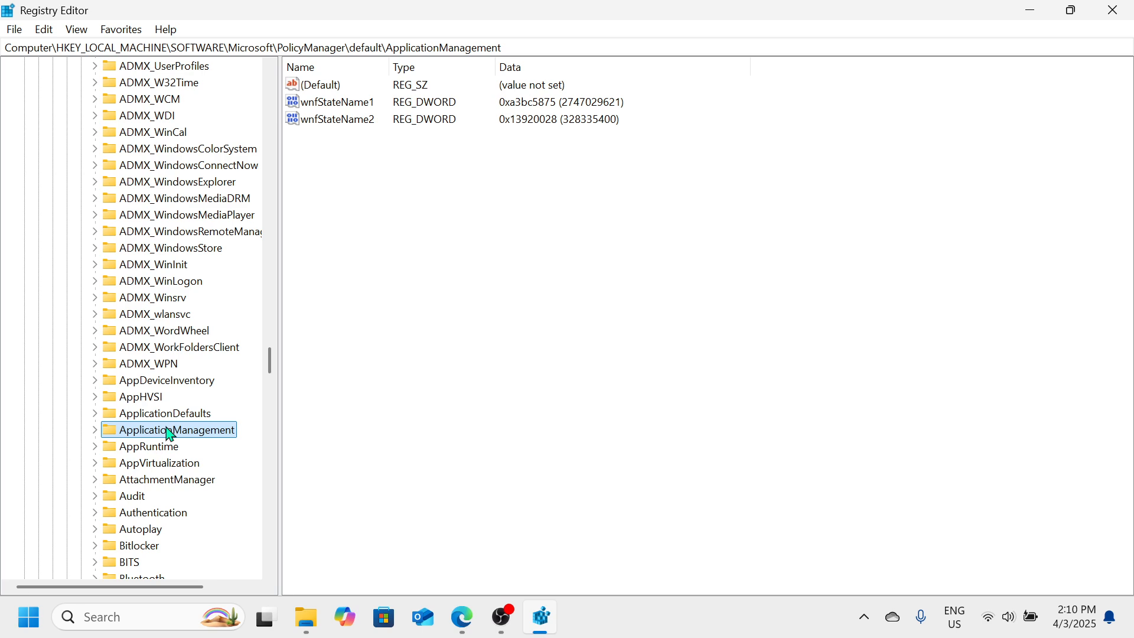
{"action": "left_click", "coordinate": [96, 431]}
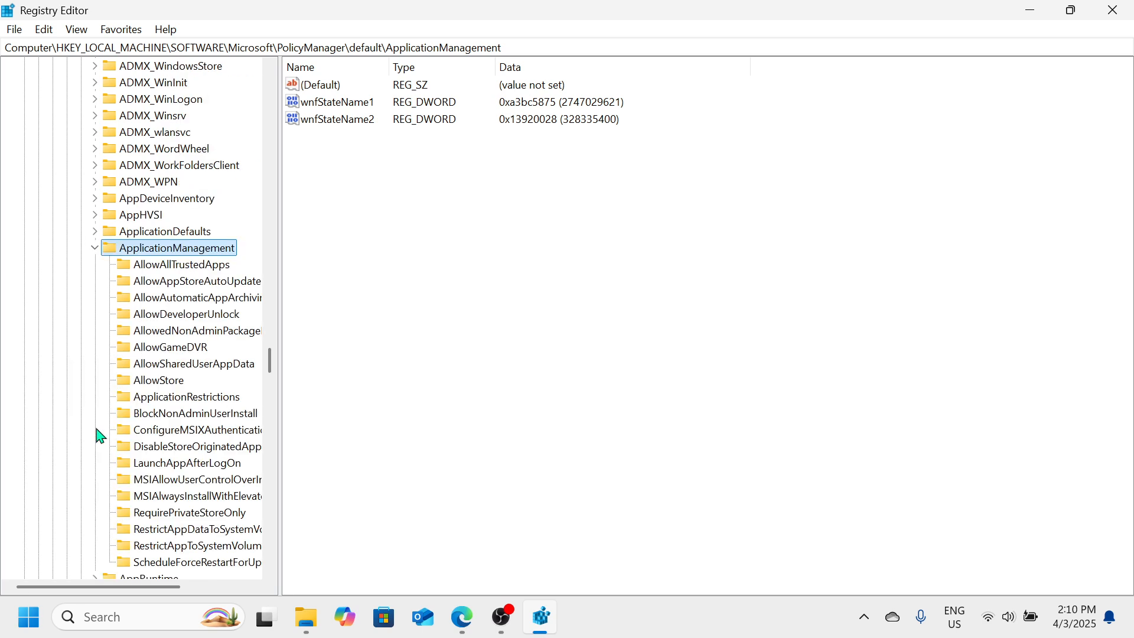
{"action": "left_click", "coordinate": [152, 347]}
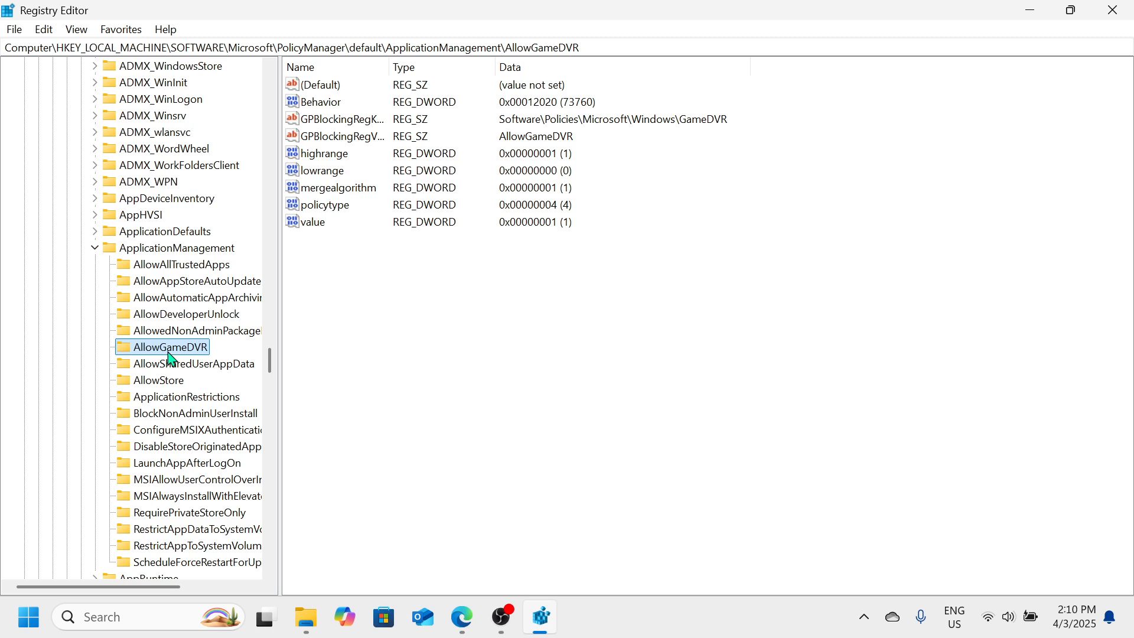
{"action": "left_click", "coordinate": [322, 227]}
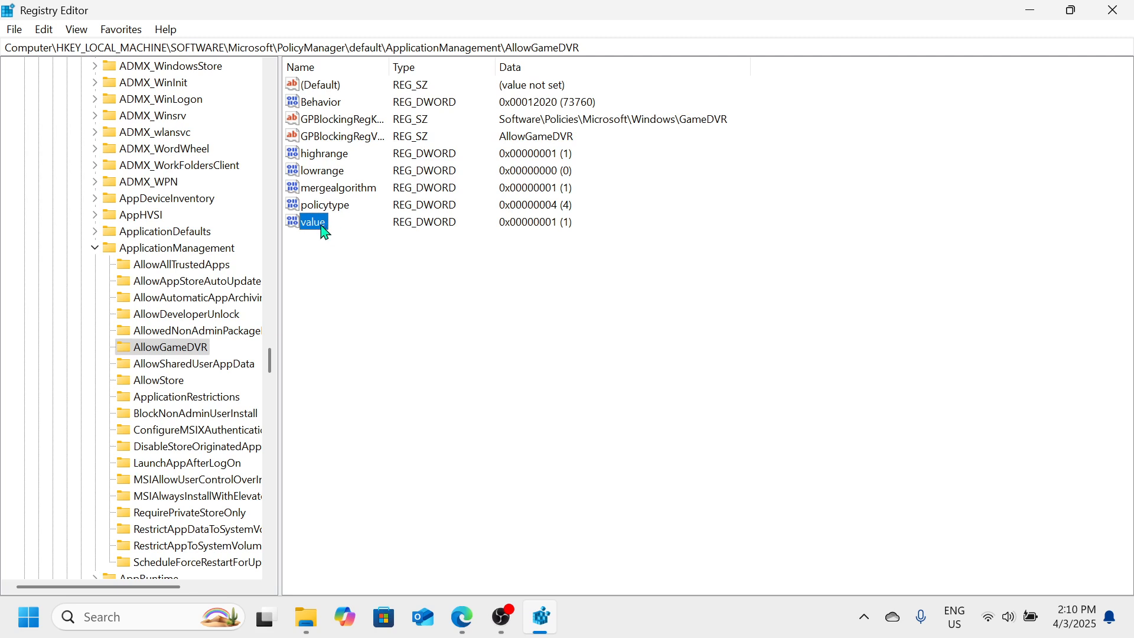
{"action": "right_click", "coordinate": [325, 233]}
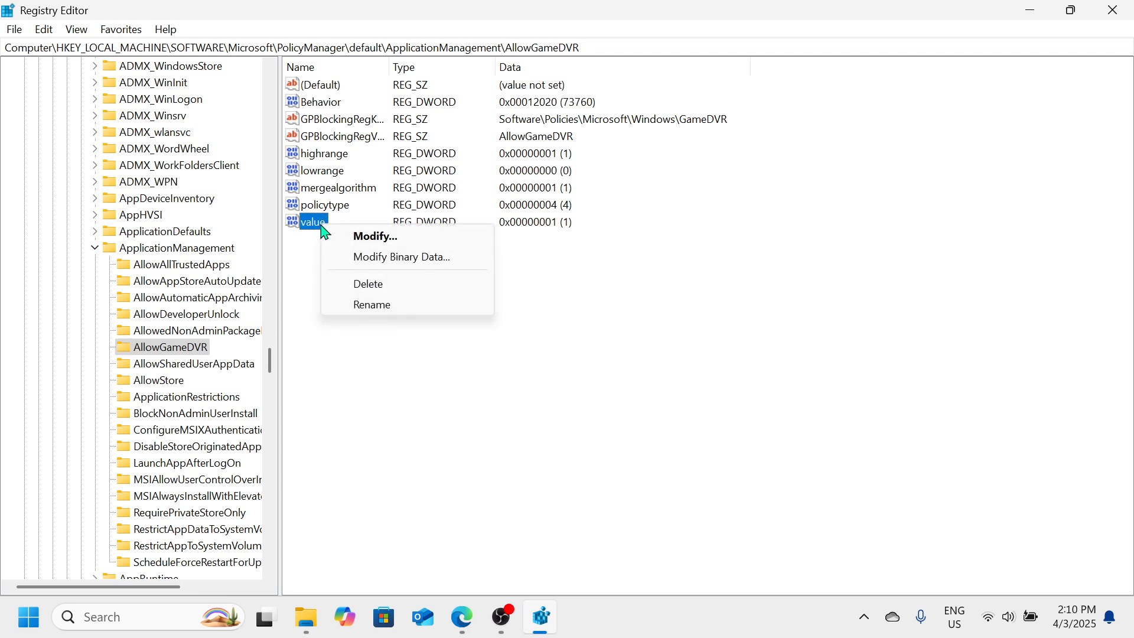
{"action": "left_click", "coordinate": [363, 235]}
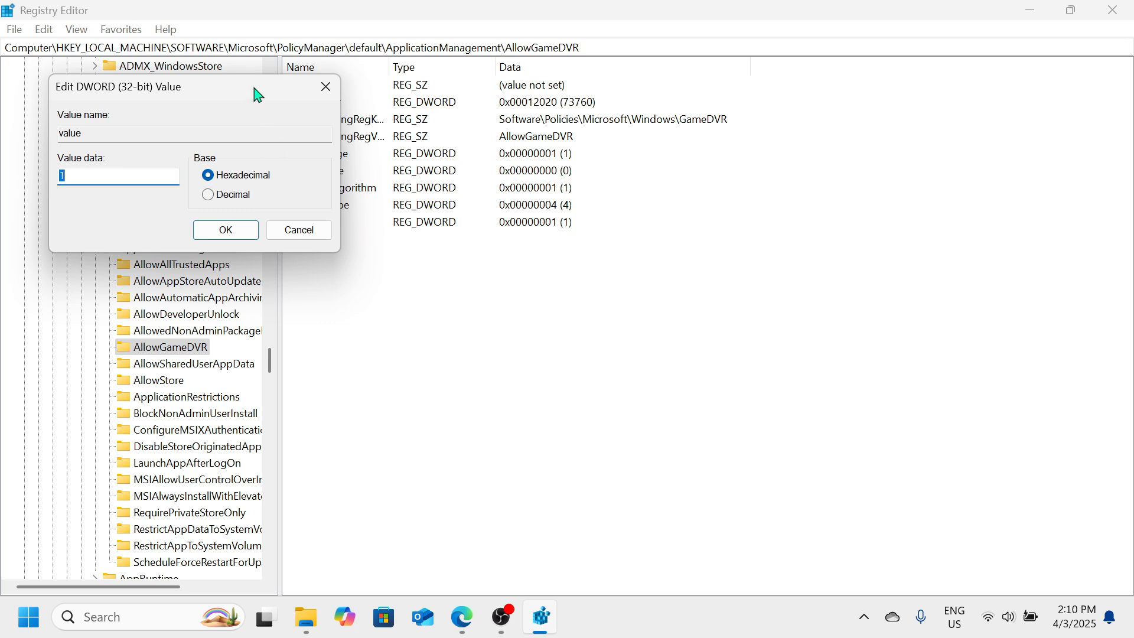
{"action": "left_click_drag", "start_coordinate": [253, 94], "coordinate": [536, 157]}
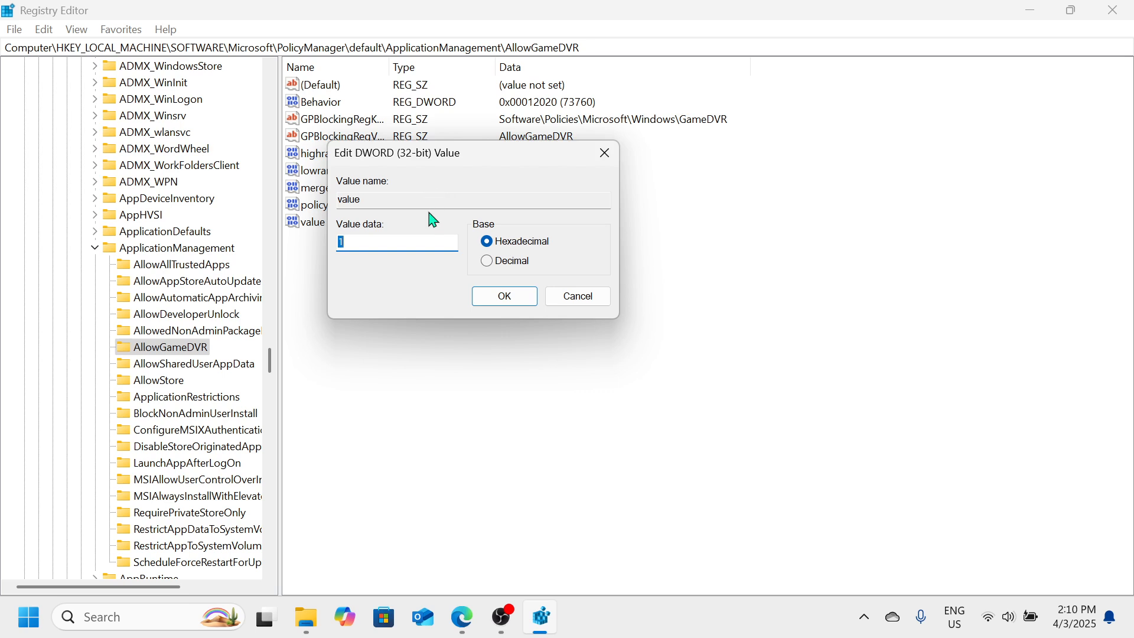
{"action": "type", "text": "0"}
{"action": "left_click", "coordinate": [500, 623]}
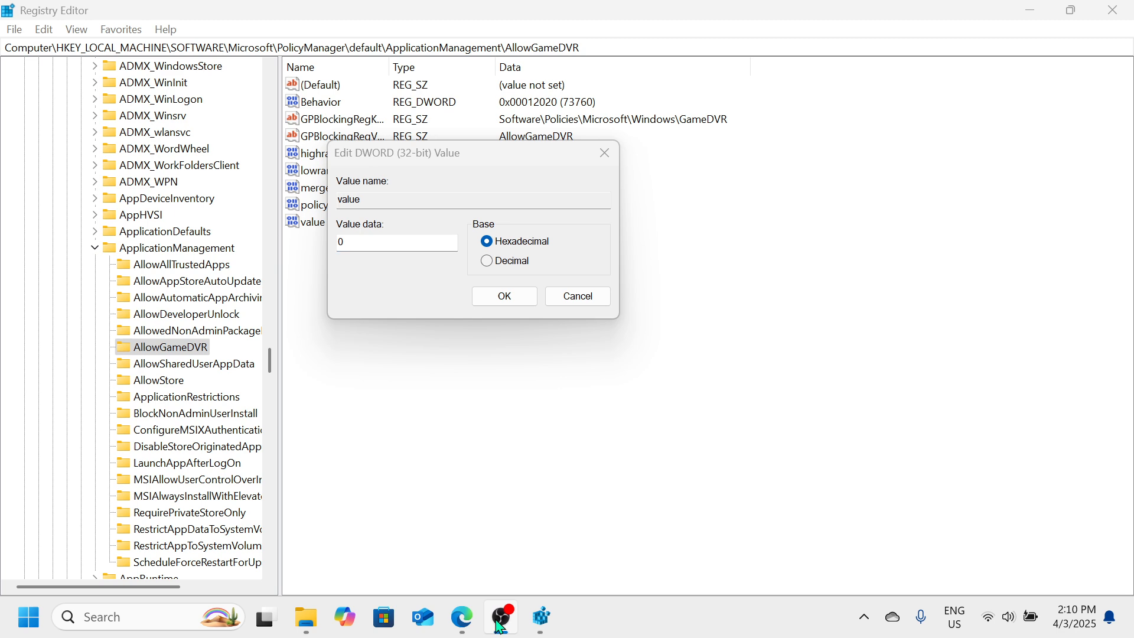